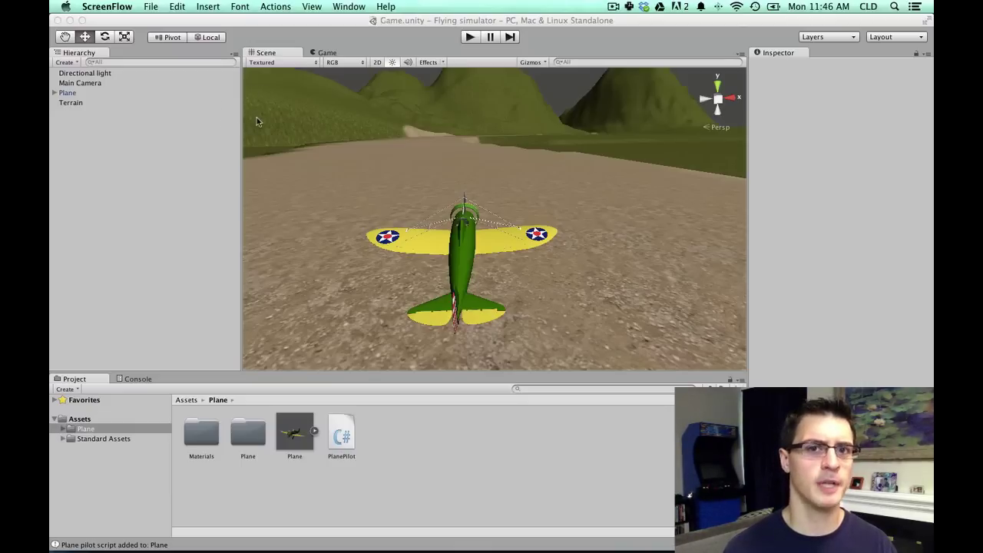
# Play-test the flying game to check the main camera's view, then stop it and return to the scene
pyautogui.click(377, 40)
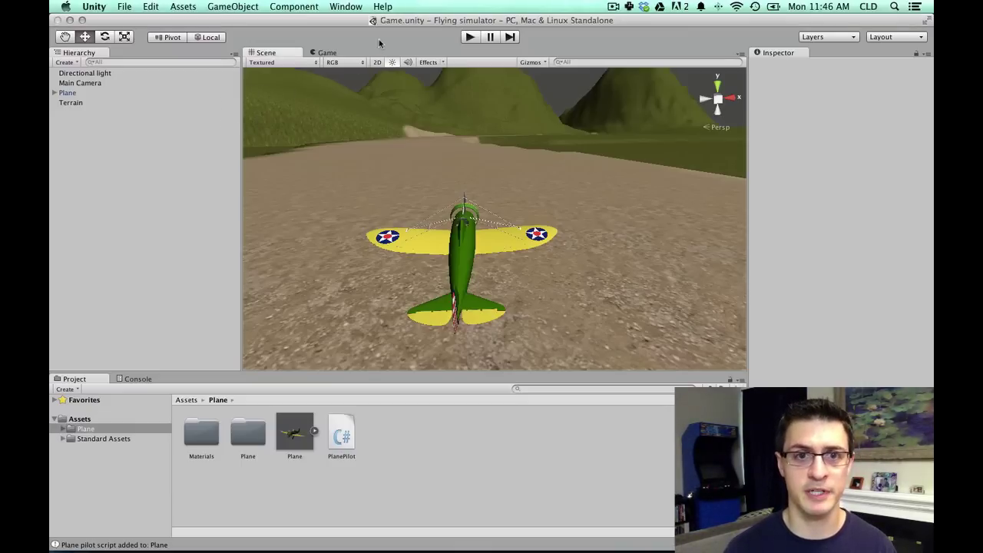
pyautogui.click(469, 37)
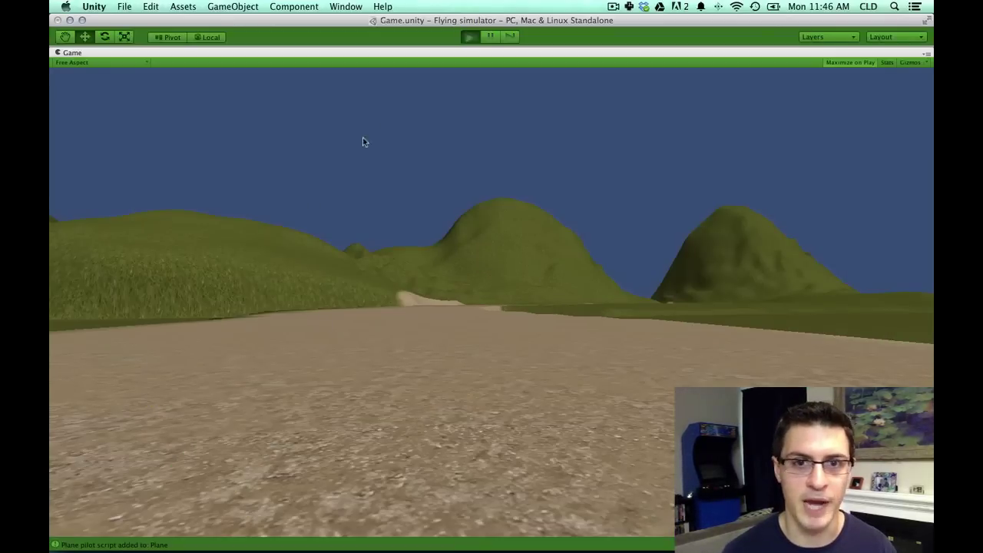
pyautogui.click(469, 38)
pyautogui.click(468, 38)
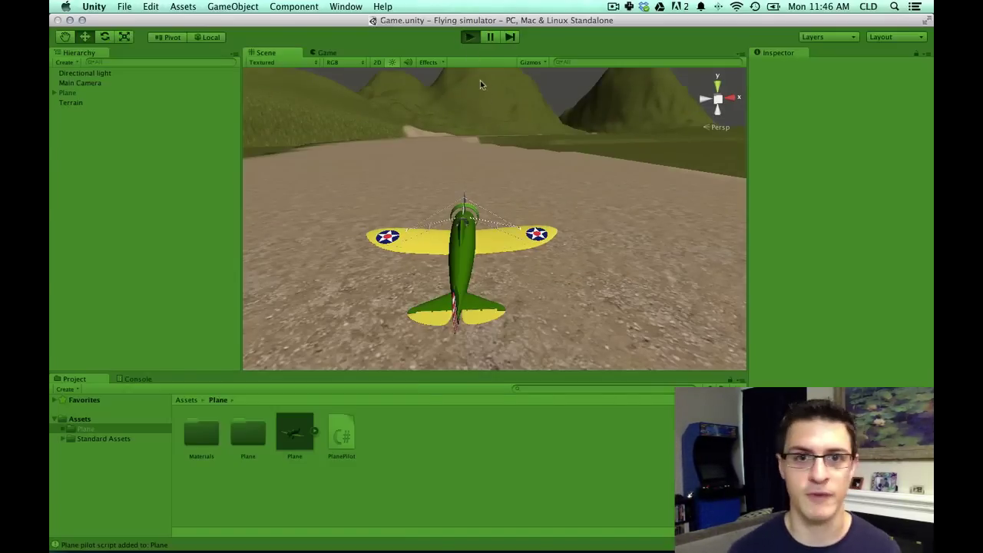
pyautogui.click(469, 38)
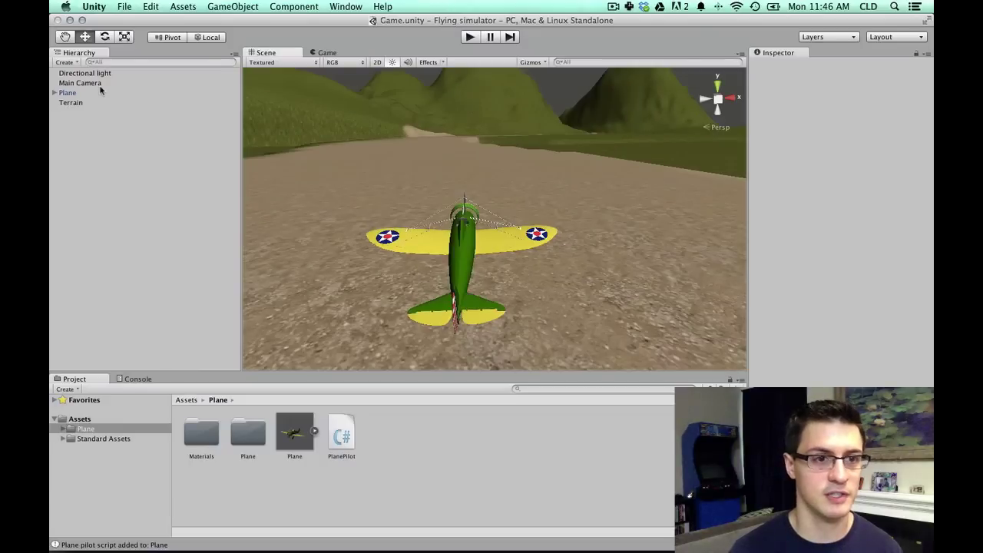
# Examine the Plane's components and read the PlanePilot script's code in a temporarily widened inspector
pyautogui.click(99, 93)
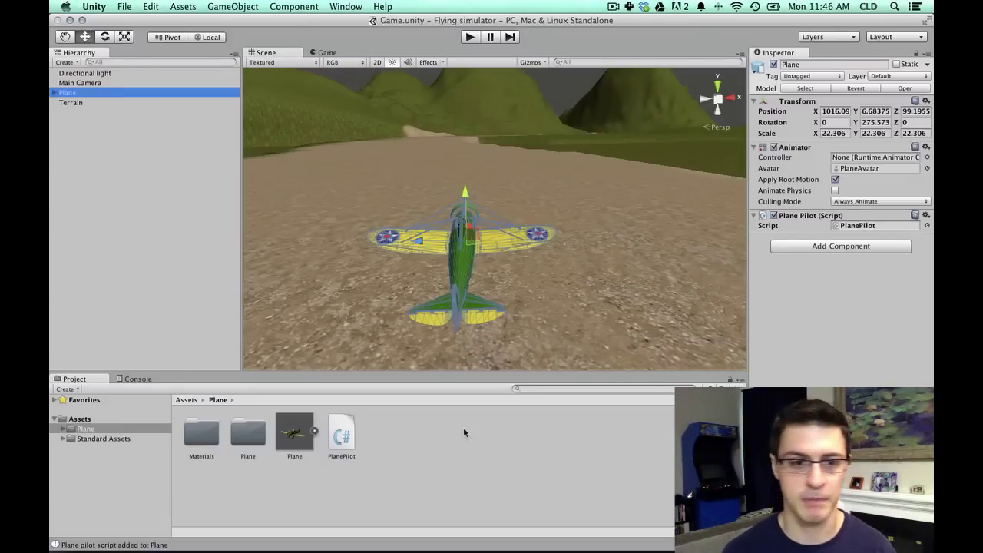
pyautogui.click(352, 438)
pyautogui.moveTo(744, 294); pyautogui.dragTo(595, 299)
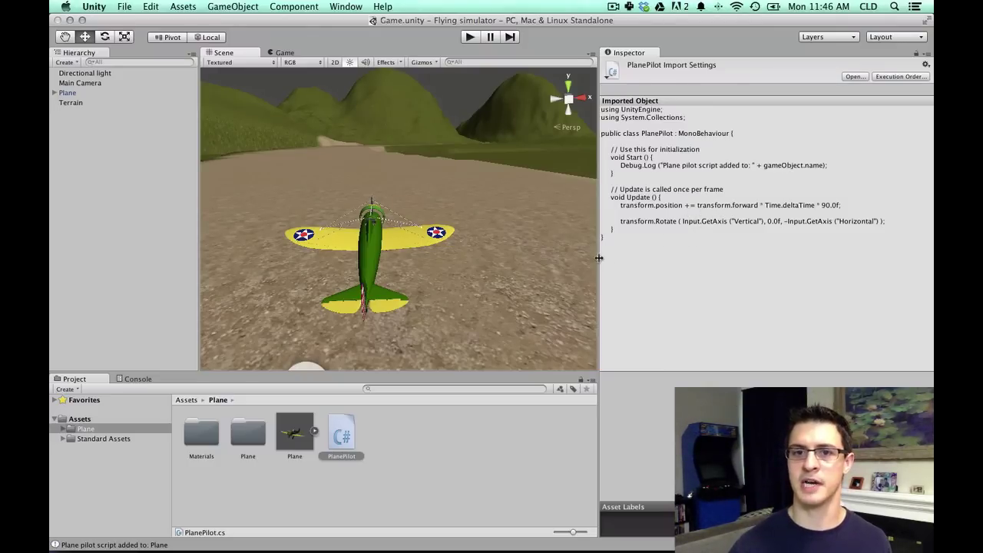
pyautogui.moveTo(599, 258); pyautogui.dragTo(764, 258)
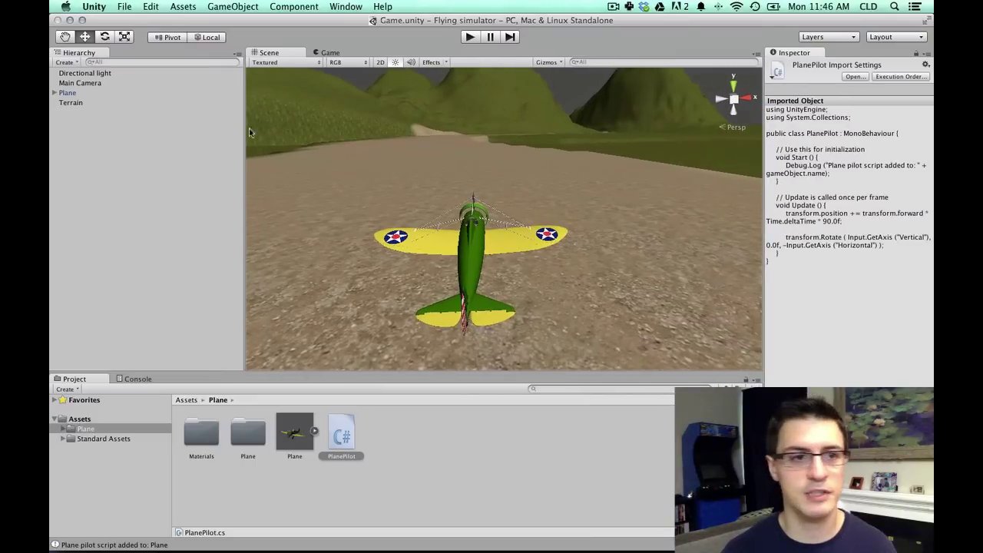
# Select the Plane and compare its local and global handle orientations from several angles, ending on Global
pyautogui.click(145, 93)
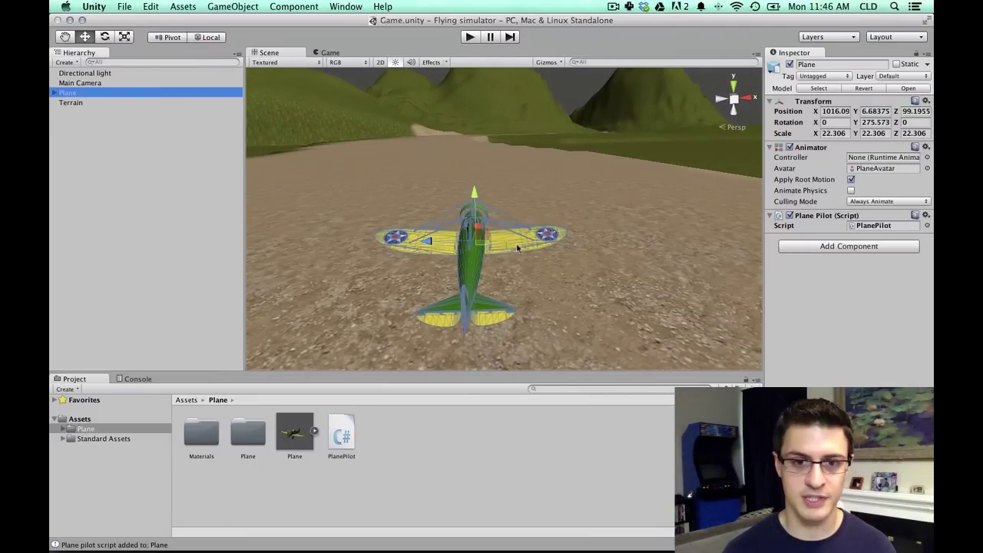
pyautogui.keyDown('alt'); pyautogui.moveTo(399, 253); pyautogui.dragTo(676, 192); pyautogui.keyUp('alt')
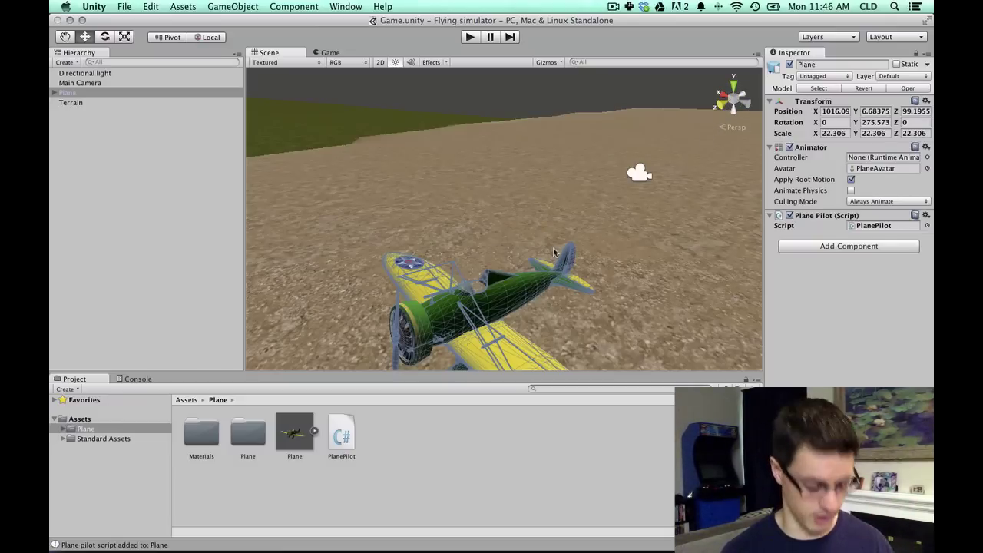
pyautogui.keyDown('alt'); pyautogui.moveTo(553, 252); pyautogui.dragTo(467, 222); pyautogui.keyUp('alt')
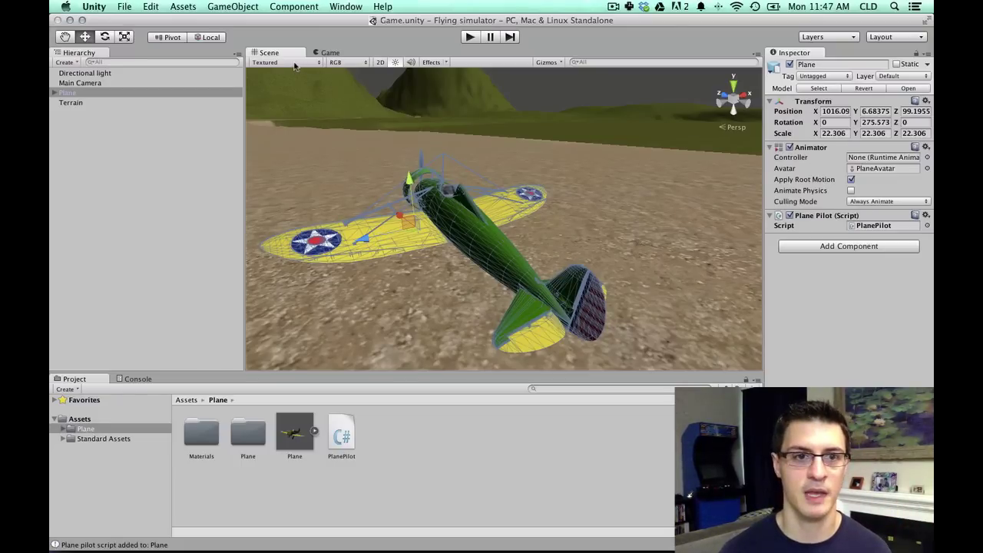
pyautogui.click(197, 37)
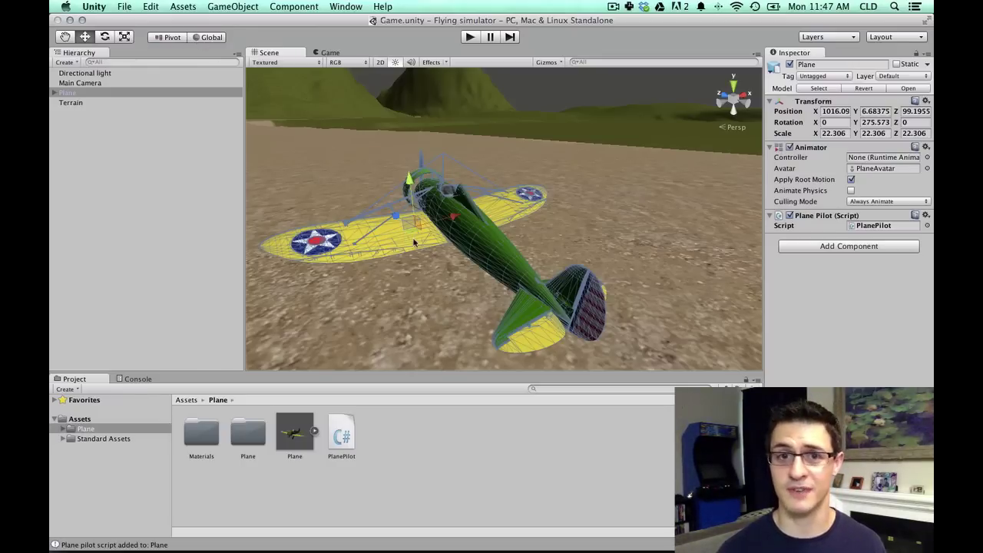
pyautogui.keyDown('alt'); pyautogui.moveTo(411, 240); pyautogui.dragTo(520, 240); pyautogui.keyUp('alt')
pyautogui.keyDown('alt'); pyautogui.moveTo(761, 166); pyautogui.dragTo(219, 100); pyautogui.keyUp('alt')
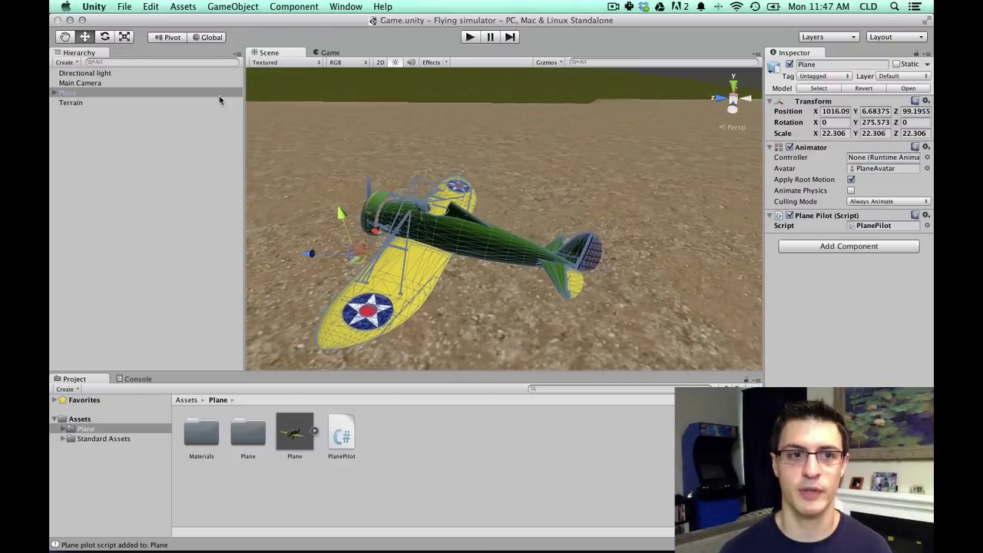
pyautogui.click(214, 39)
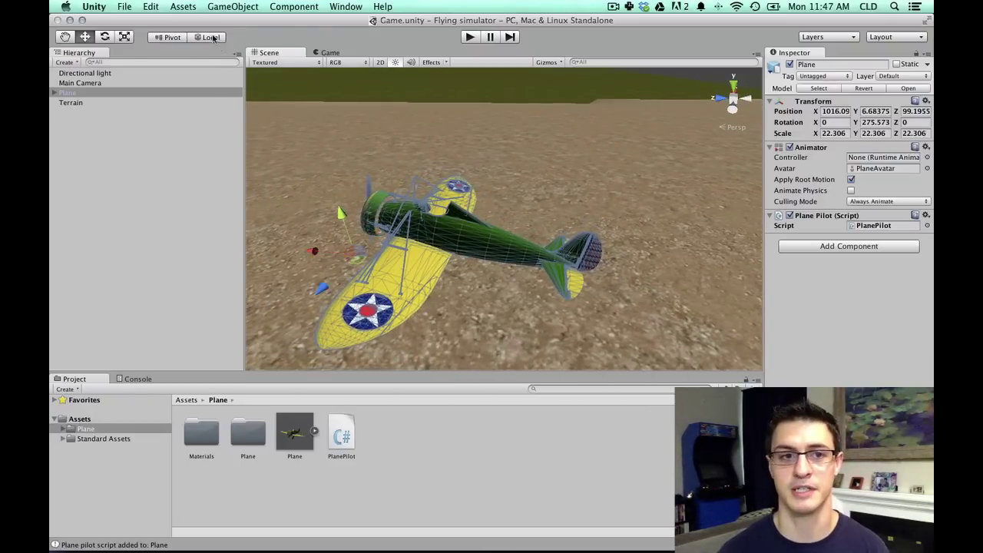
pyautogui.click(212, 39)
pyautogui.keyDown('alt'); pyautogui.moveTo(398, 250); pyautogui.dragTo(429, 229); pyautogui.keyUp('alt')
pyautogui.keyDown('alt'); pyautogui.moveTo(385, 259); pyautogui.dragTo(363, 203); pyautogui.keyUp('alt')
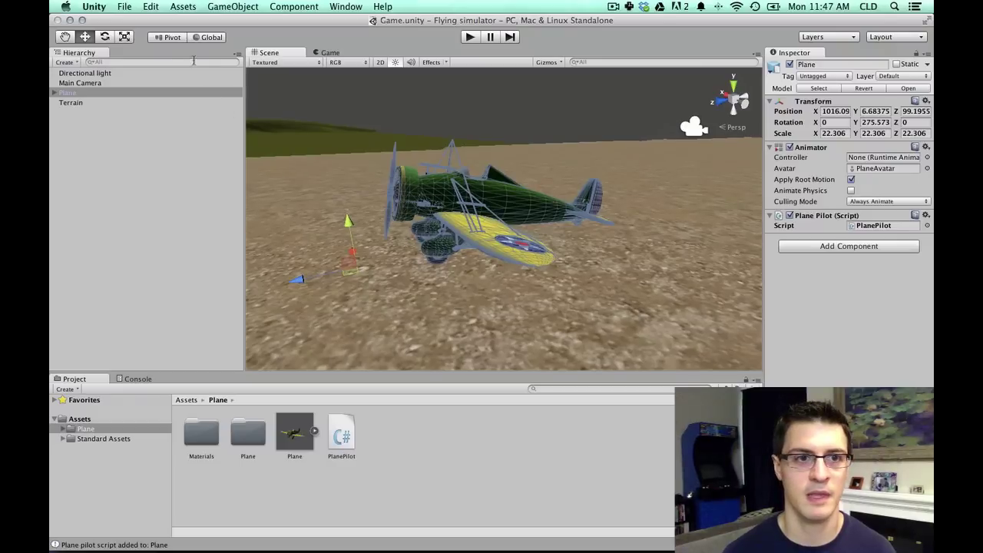
# Set the handle position to Center and rotate the Plane around its vertical axis to about 337°
pyautogui.click(169, 37)
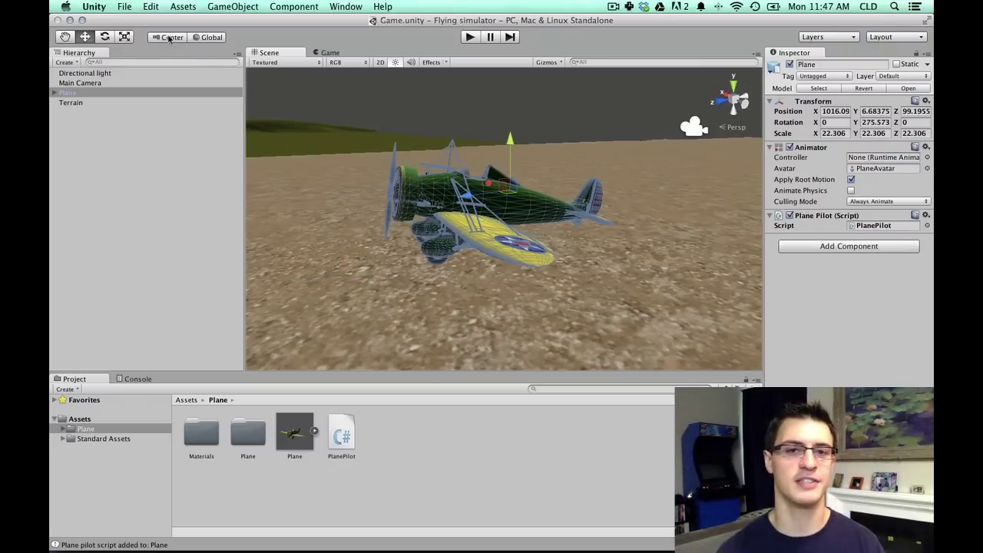
pyautogui.keyDown('alt'); pyautogui.moveTo(516, 186); pyautogui.dragTo(302, 252); pyautogui.keyUp('alt')
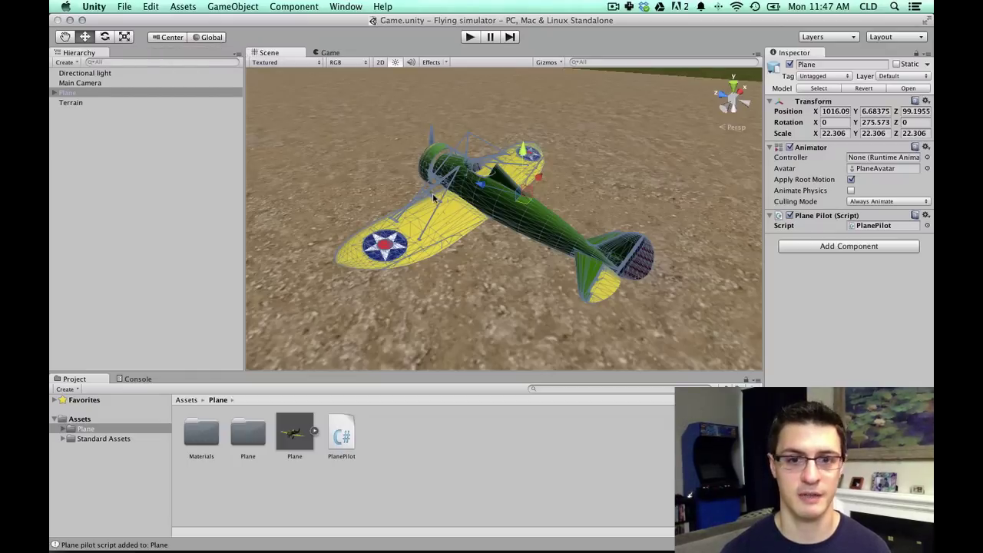
pyautogui.keyDown('alt'); pyautogui.moveTo(473, 233); pyautogui.dragTo(398, 205); pyautogui.keyUp('alt')
pyautogui.press('e')
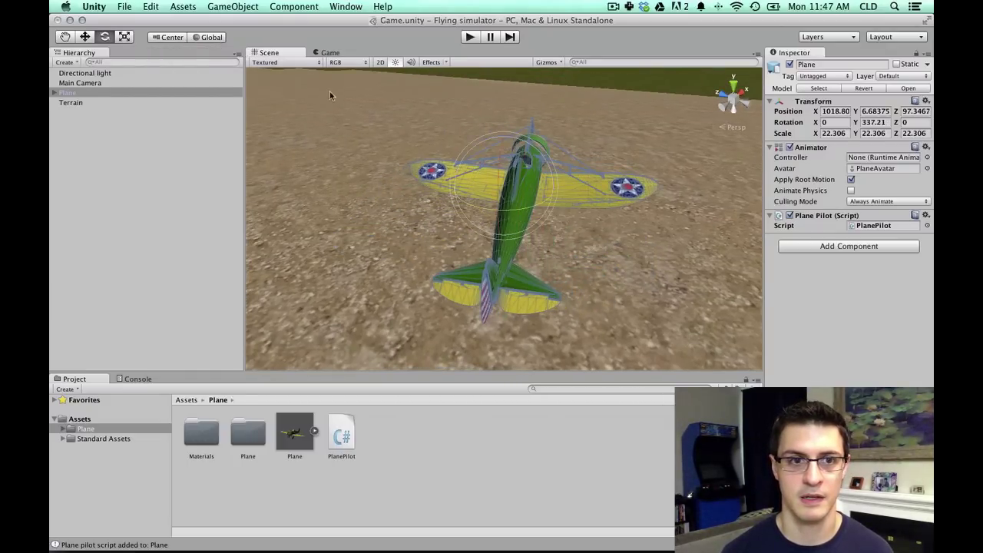
pyautogui.press('w')
pyautogui.keyDown('alt'); pyautogui.moveTo(471, 187); pyautogui.dragTo(313, 103); pyautogui.keyUp('alt')
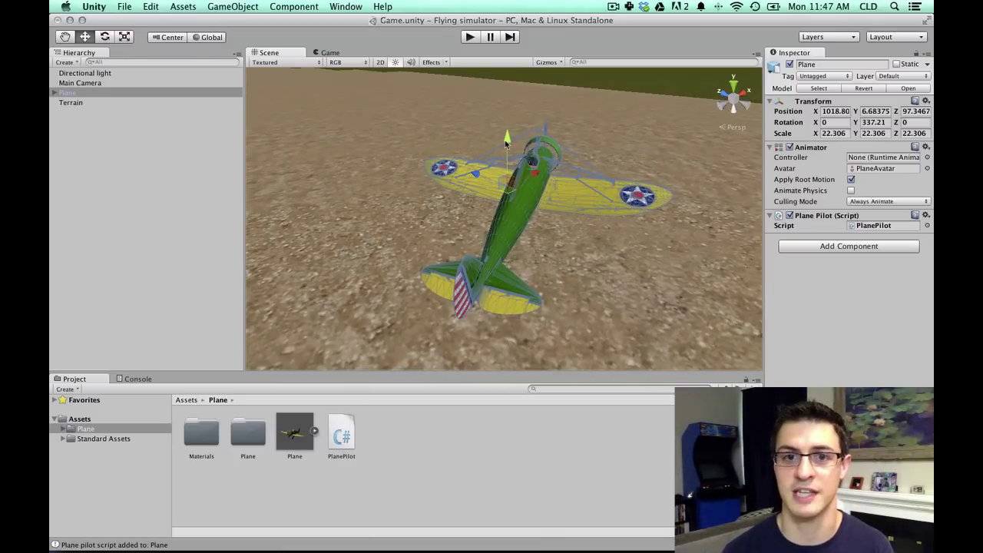
# Set the Plane's transform handles to Local orientation and Pivot position
pyautogui.click(208, 37)
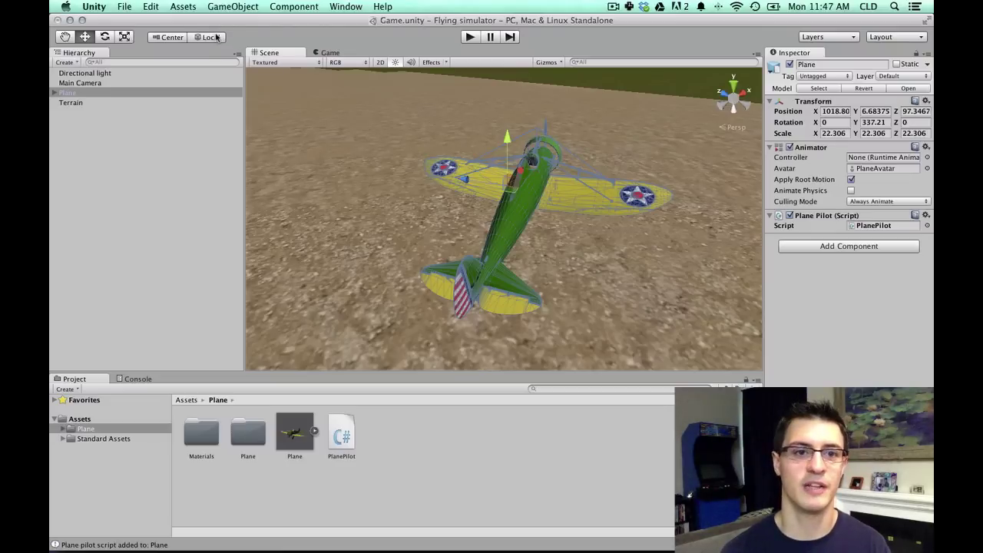
pyautogui.keyDown('alt'); pyautogui.moveTo(570, 220); pyautogui.dragTo(526, 190); pyautogui.keyUp('alt')
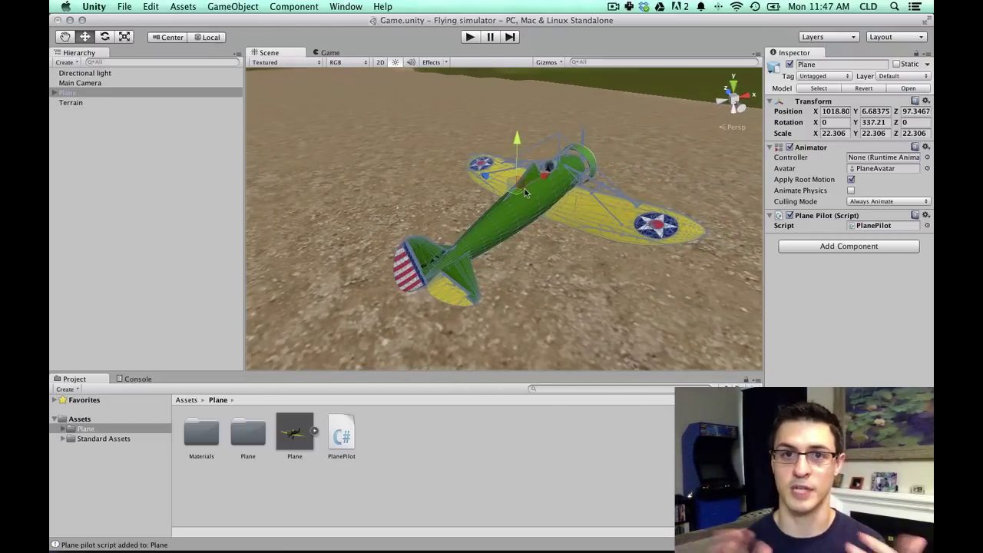
pyautogui.click(171, 37)
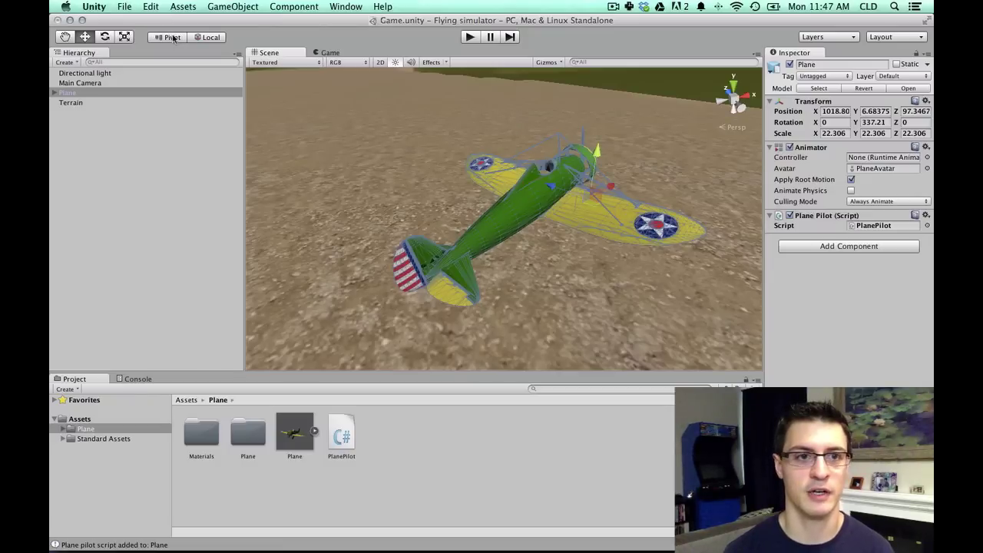
pyautogui.click(529, 261)
pyautogui.click(461, 223)
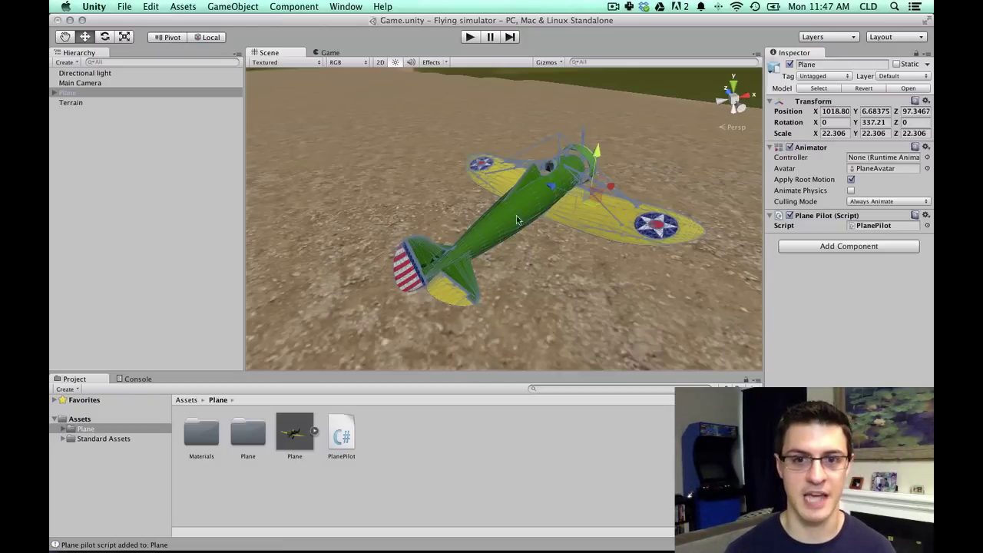
pyautogui.keyDown('alt'); pyautogui.moveTo(516, 219); pyautogui.dragTo(450, 246); pyautogui.keyUp('alt')
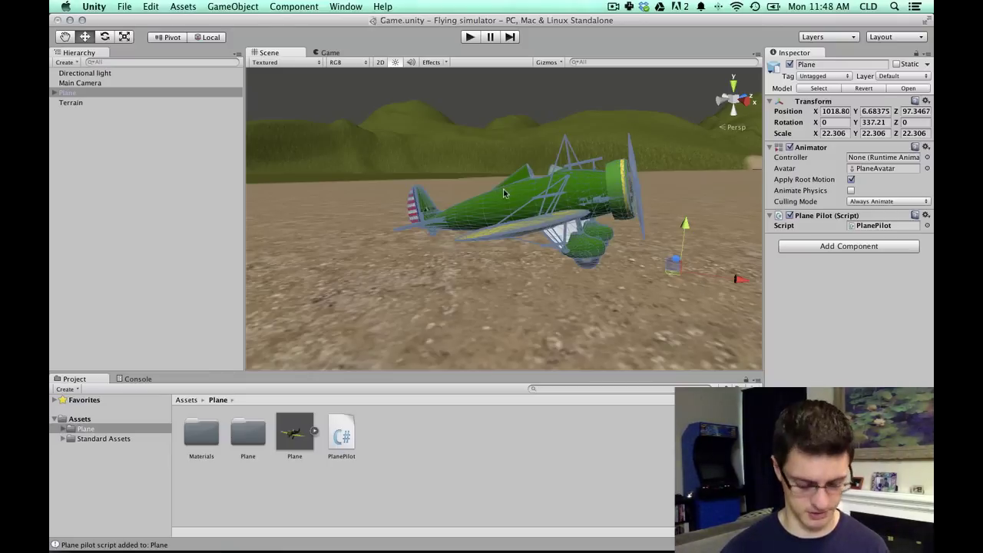
# Undo the Plane's rotation and reselect the Plane
pyautogui.press('super+z')
pyautogui.press('super+z')
pyautogui.keyDown('alt'); pyautogui.moveTo(407, 130); pyautogui.dragTo(576, 92); pyautogui.keyUp('alt')
pyautogui.click(163, 102)
pyautogui.click(151, 92)
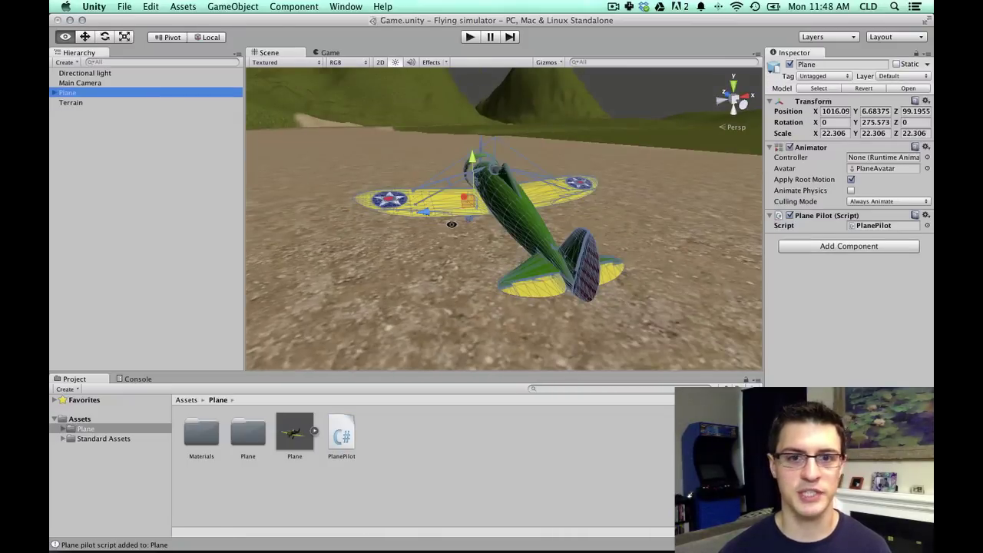
# Try rotating the Plane about its off-centre pivot with the Rotate tool, and return to the Move tool
pyautogui.keyDown('alt'); pyautogui.moveTo(452, 224); pyautogui.dragTo(413, 180); pyautogui.keyUp('alt')
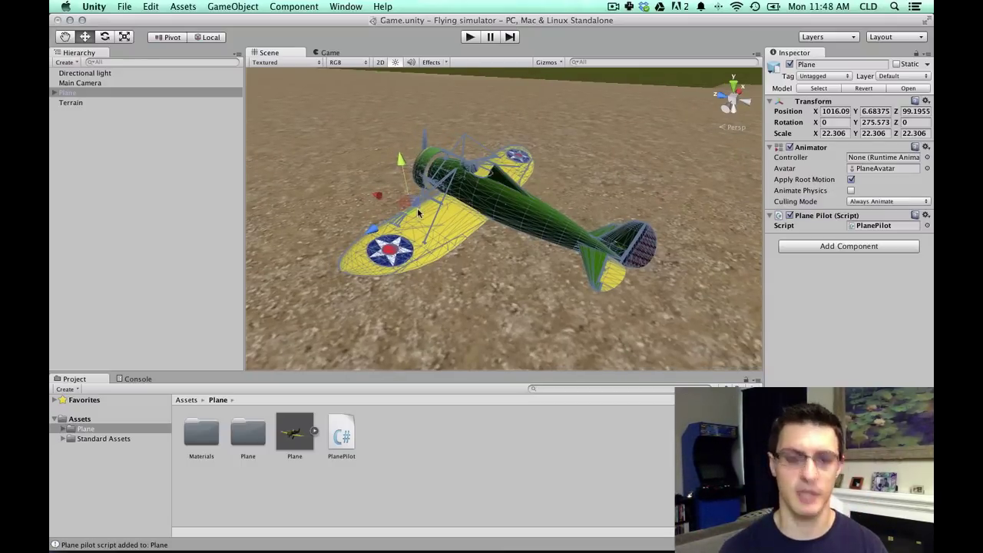
pyautogui.keyDown('alt'); pyautogui.moveTo(418, 228); pyautogui.dragTo(442, 234); pyautogui.keyUp('alt')
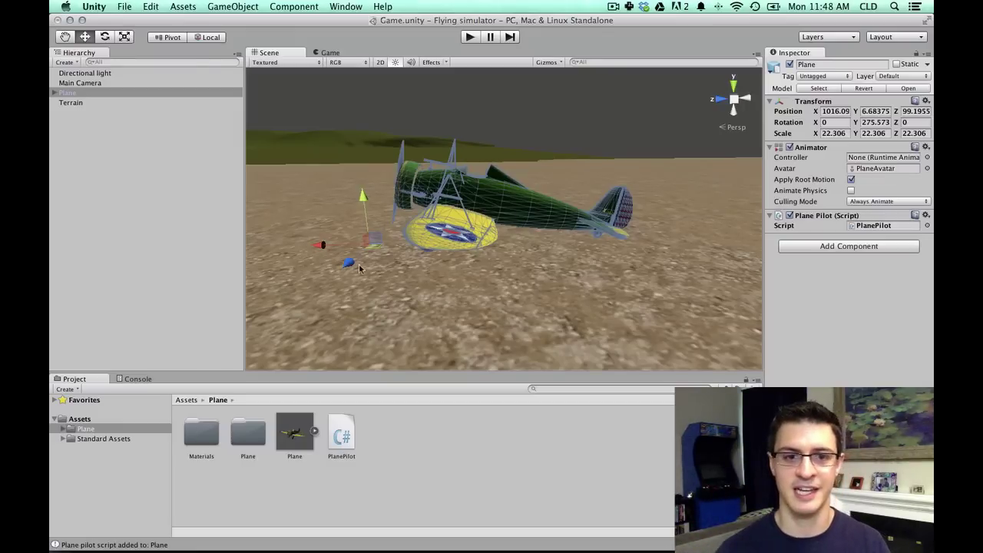
pyautogui.keyDown('alt'); pyautogui.moveTo(463, 243); pyautogui.dragTo(438, 231); pyautogui.keyUp('alt')
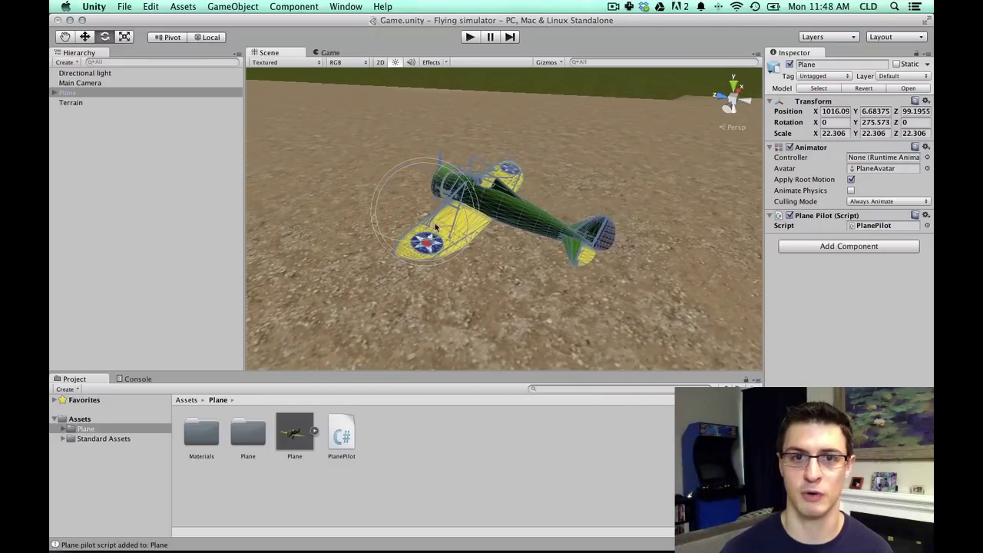
pyautogui.moveTo(453, 195); pyautogui.dragTo(409, 159)
pyautogui.moveTo(417, 198); pyautogui.dragTo(432, 271)
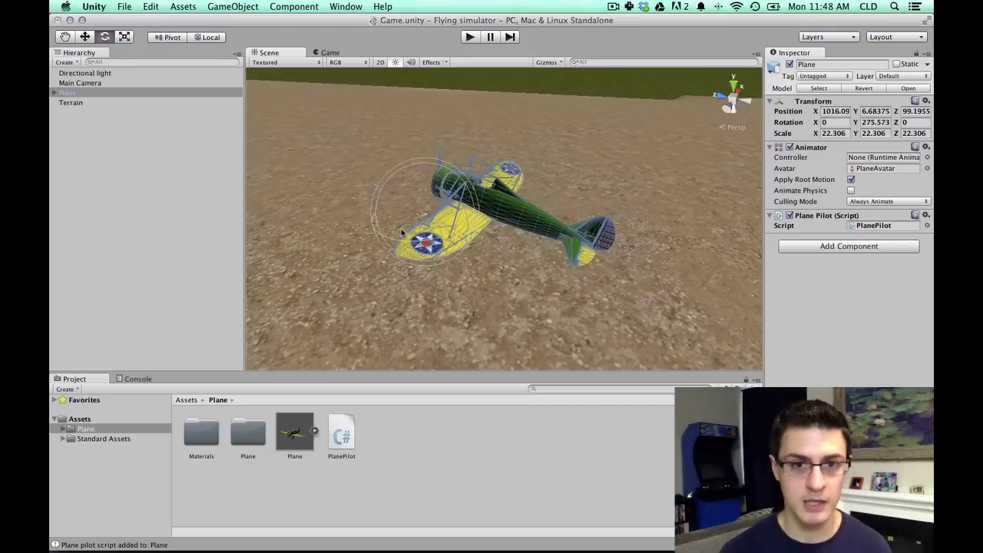
pyautogui.click(307, 165)
pyautogui.press('w')
# Examine the Plane's child objects, including a fuselage skin and Mesh169, and collapse the Plane's hierarchy
pyautogui.click(103, 93)
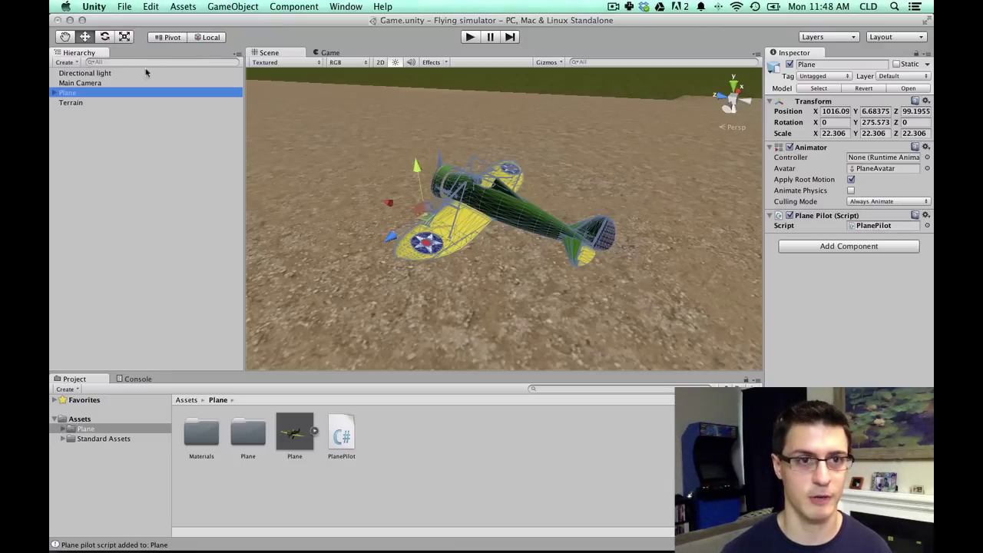
pyautogui.click(54, 93)
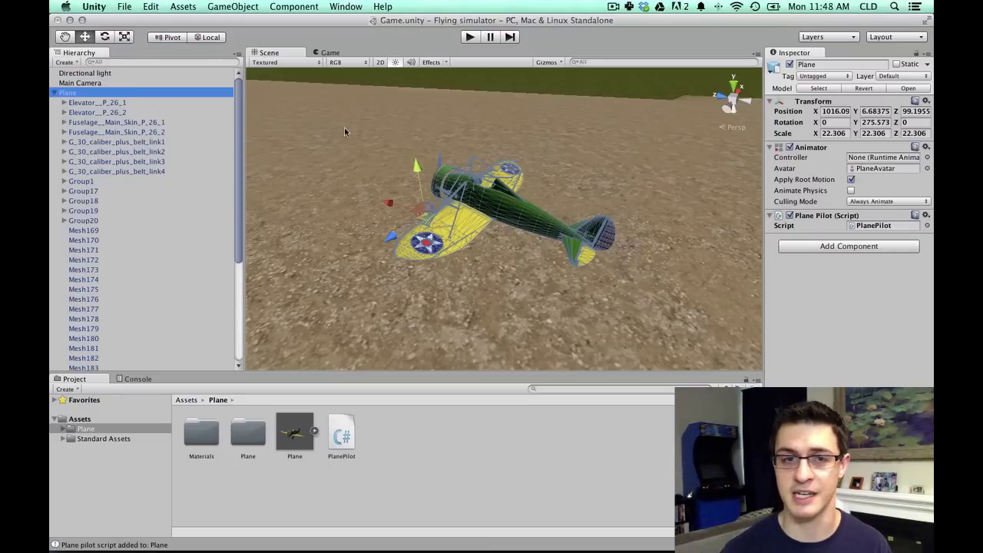
pyautogui.click(103, 113)
pyautogui.click(108, 122)
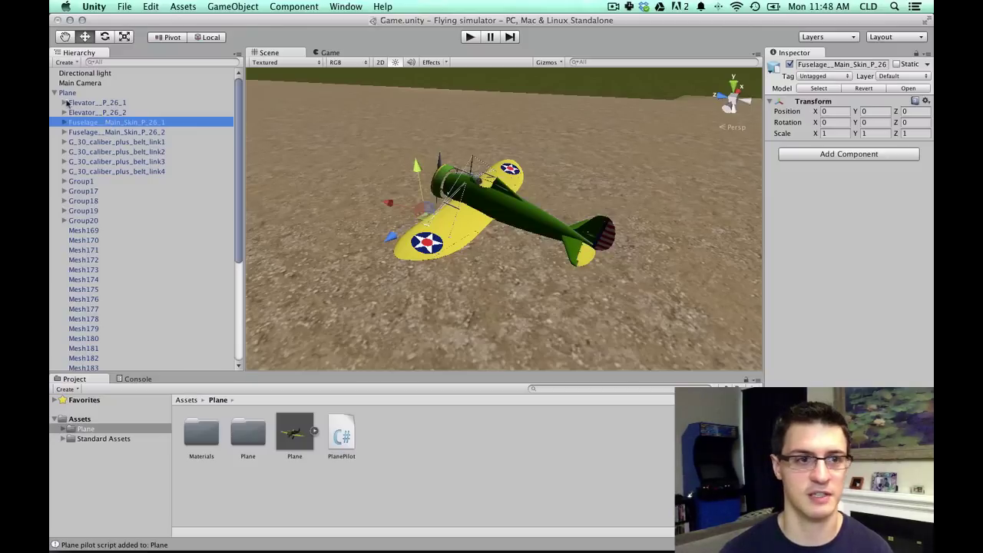
pyautogui.click(98, 230)
pyautogui.click(68, 93)
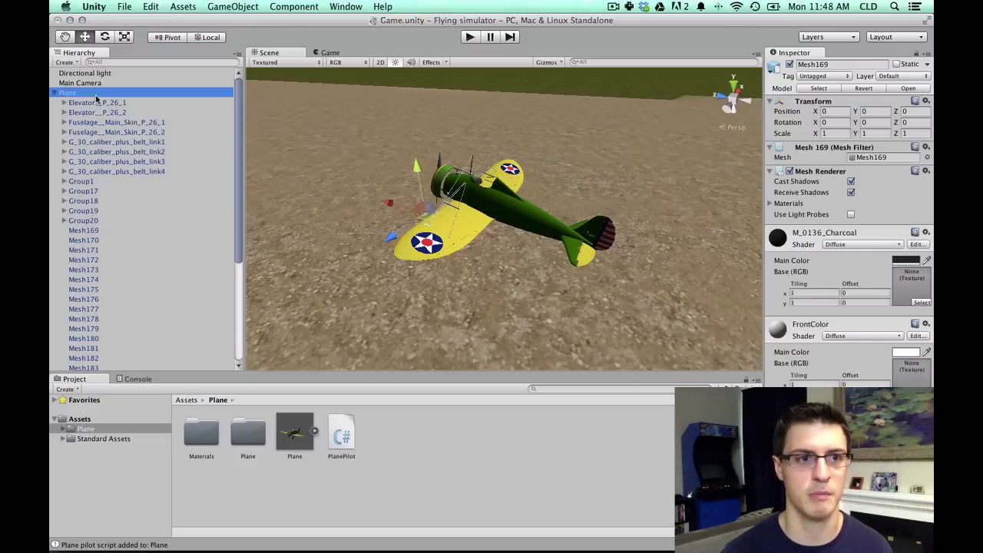
pyautogui.click(54, 93)
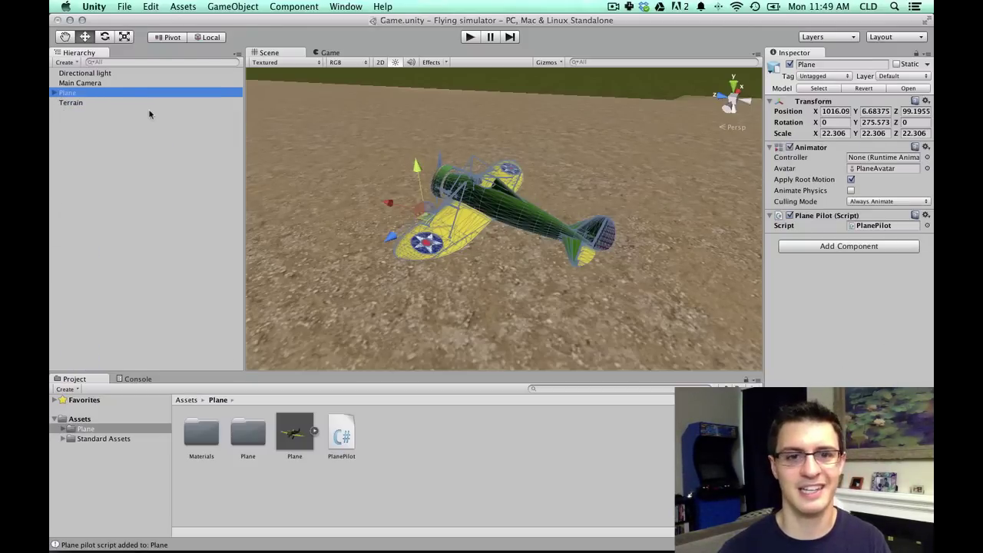
# Create an empty game object in the scene
pyautogui.click(232, 6)
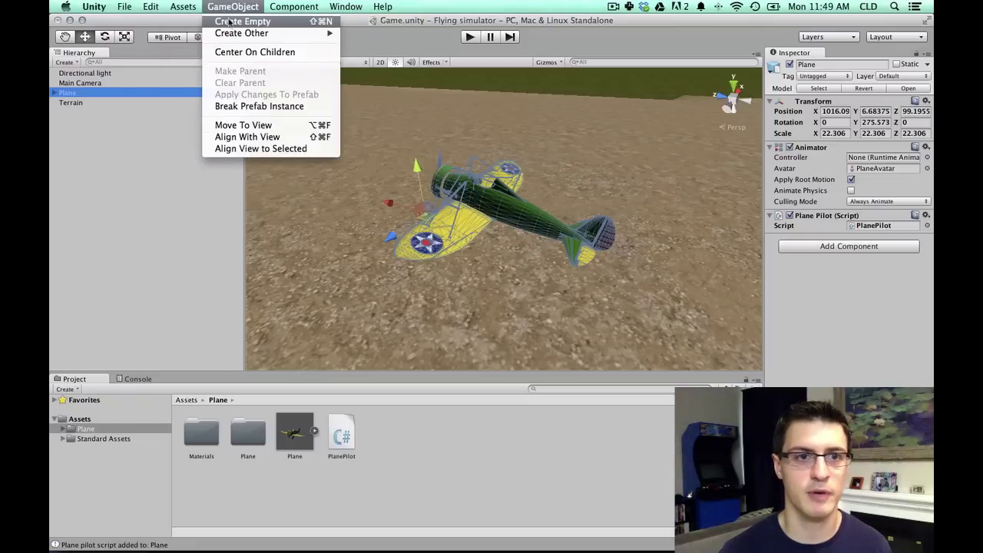
pyautogui.click(241, 23)
pyautogui.click(243, 6)
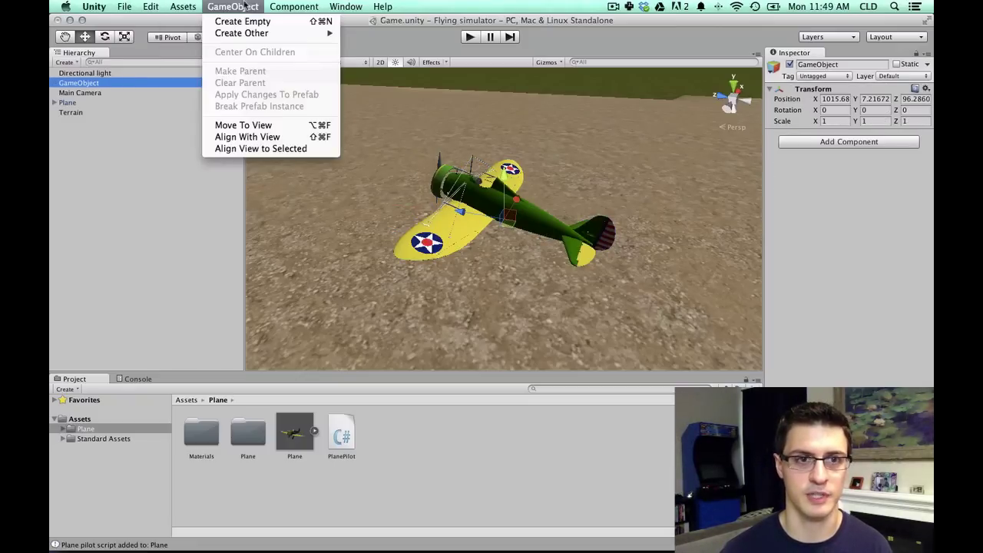
# Move the empty game object to the plane's nose, at about X 1016.07, Y 7.20, Z 98.12
pyautogui.click(243, 6)
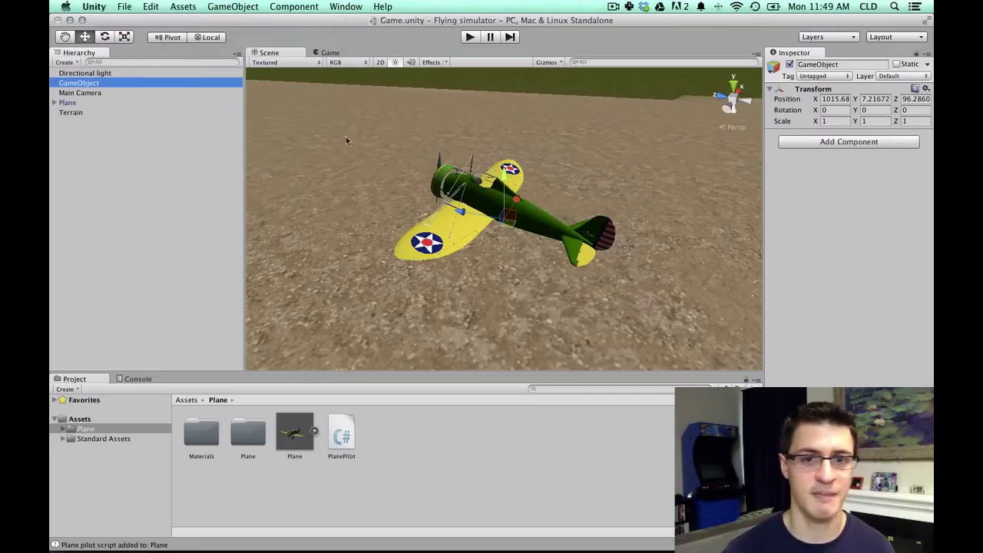
pyautogui.moveTo(463, 211); pyautogui.dragTo(349, 196)
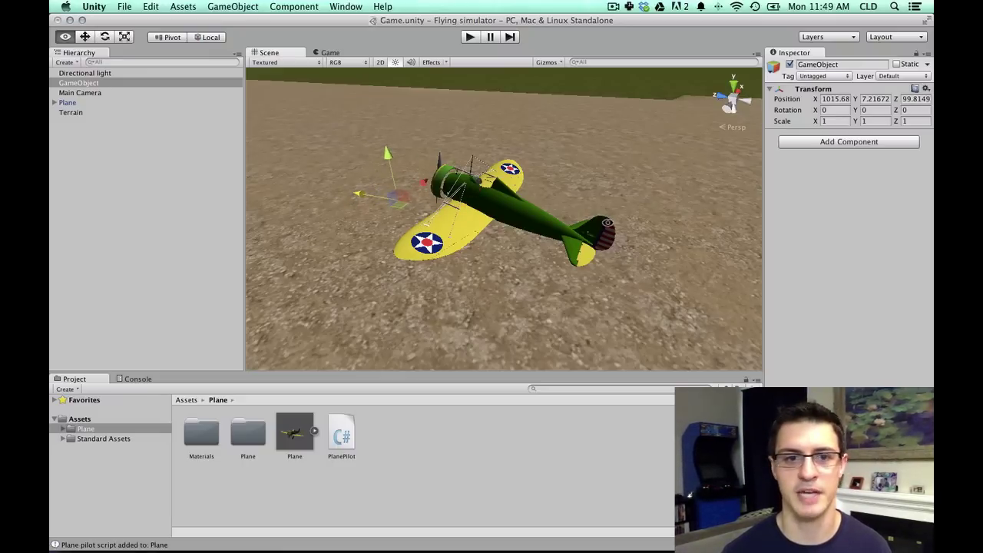
pyautogui.keyDown('alt'); pyautogui.moveTo(606, 223); pyautogui.dragTo(634, 257); pyautogui.keyUp('alt')
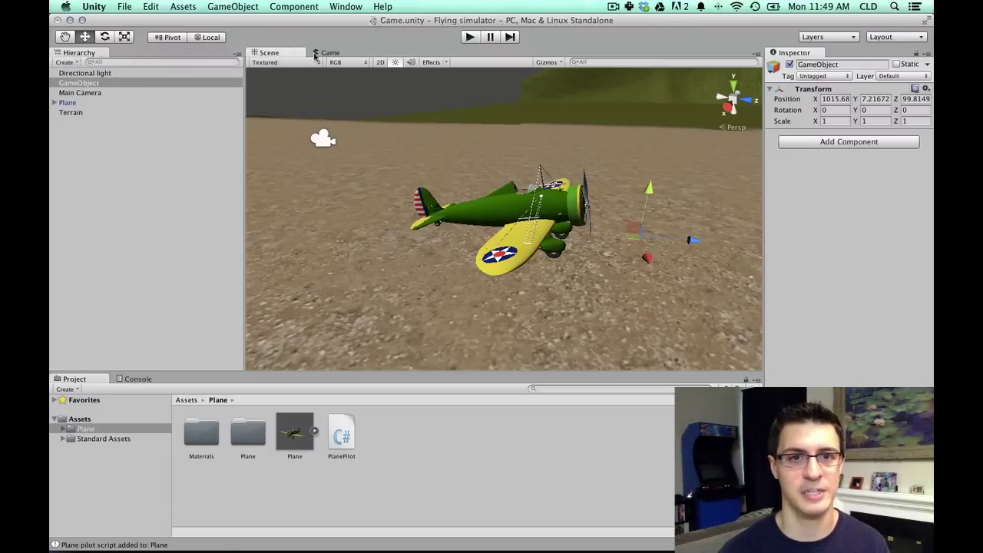
pyautogui.moveTo(687, 242); pyautogui.dragTo(489, 189)
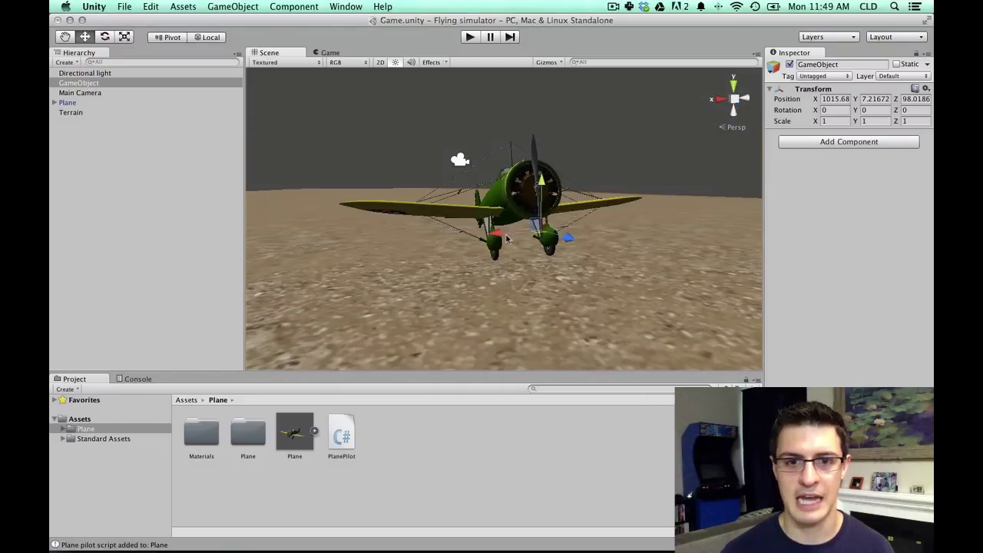
pyautogui.moveTo(505, 233); pyautogui.dragTo(480, 235)
pyautogui.keyDown('alt'); pyautogui.moveTo(502, 268); pyautogui.dragTo(473, 273); pyautogui.keyUp('alt')
pyautogui.moveTo(498, 208); pyautogui.dragTo(496, 188)
pyautogui.keyDown('alt'); pyautogui.moveTo(491, 192); pyautogui.dragTo(568, 231); pyautogui.keyUp('alt')
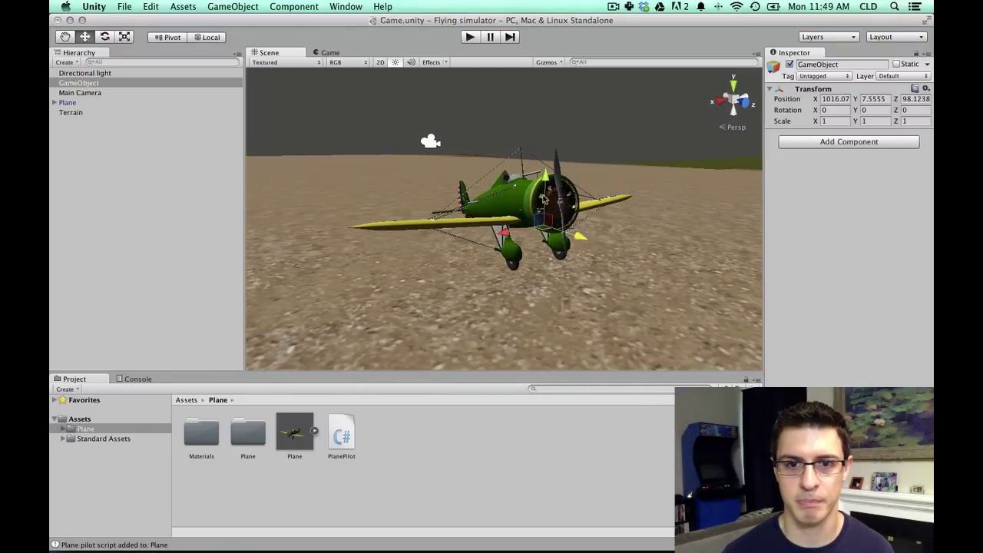
pyautogui.moveTo(544, 197); pyautogui.dragTo(544, 219)
pyautogui.keyDown('alt'); pyautogui.moveTo(396, 135); pyautogui.dragTo(455, 199); pyautogui.keyUp('alt')
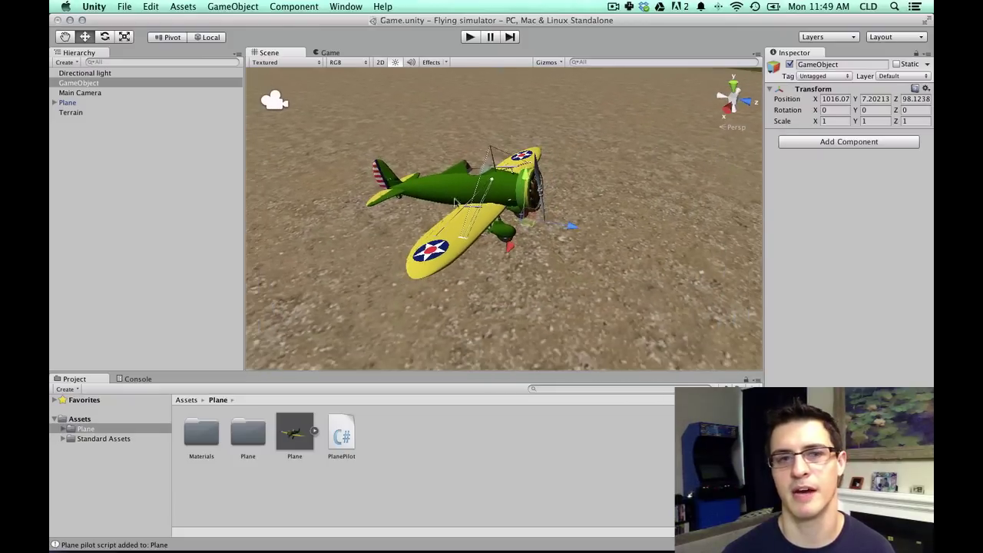
# Select the Plane and expand its hierarchy to list its child objects
pyautogui.click(147, 112)
pyautogui.click(147, 103)
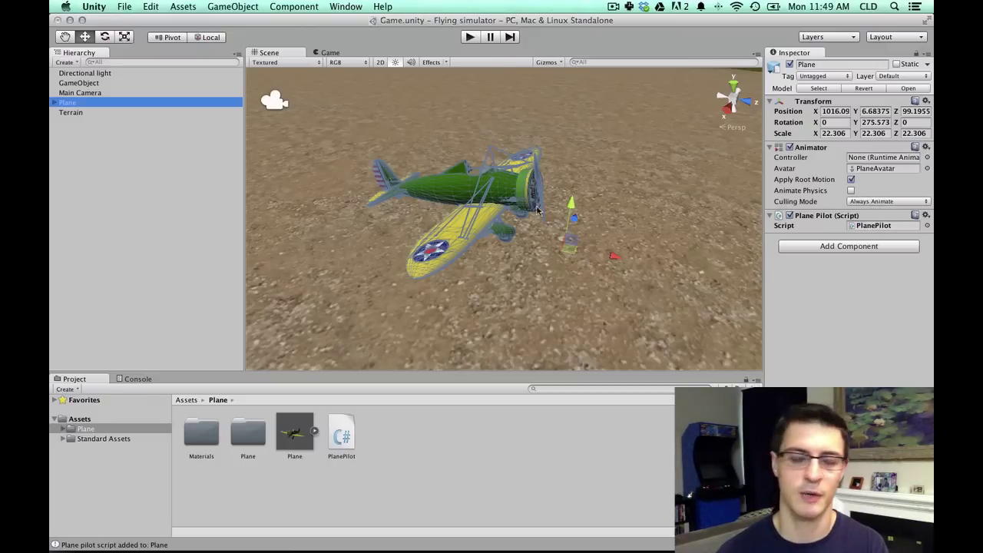
pyautogui.click(55, 103)
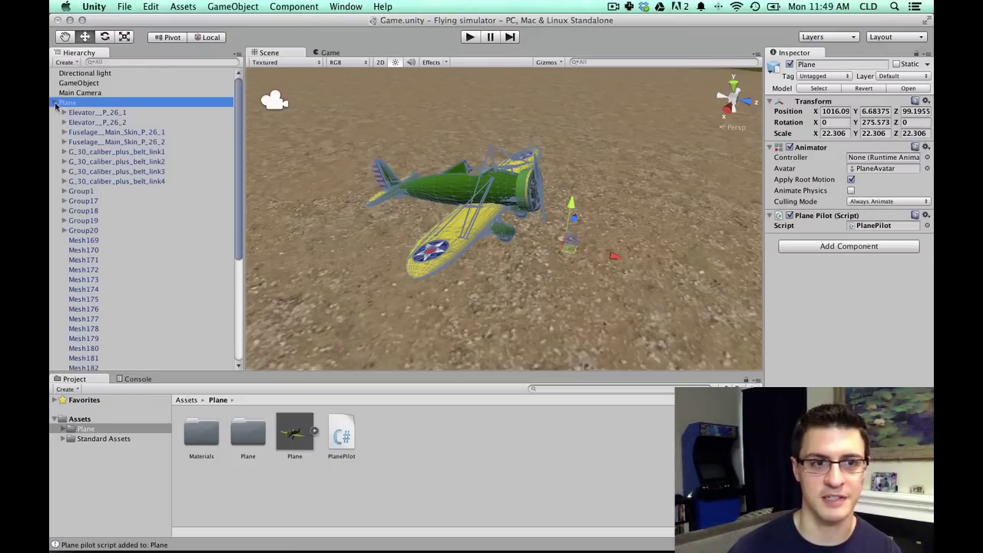
# Move the empty game object forward along Z to about 100.04, in front of the plane's nose
pyautogui.click(89, 84)
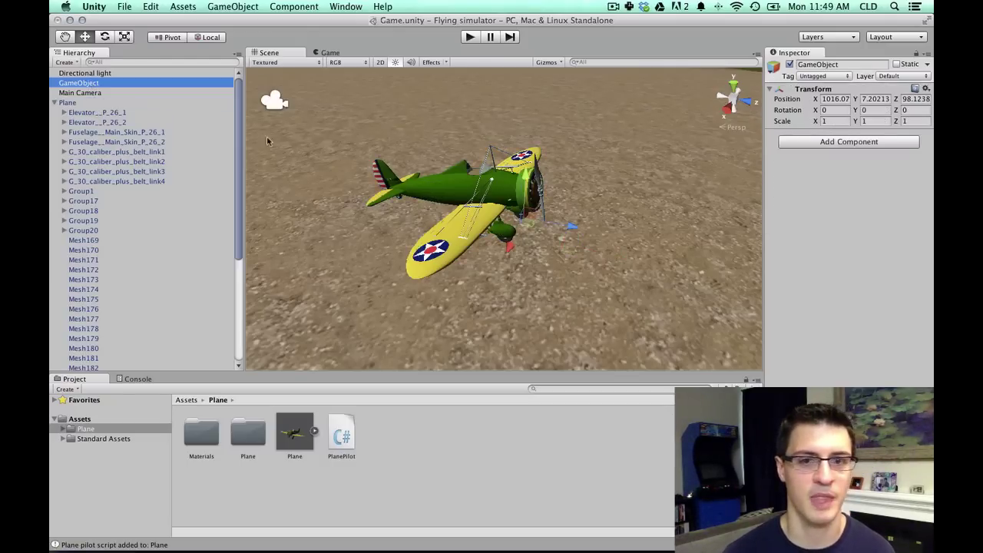
pyautogui.click(557, 221)
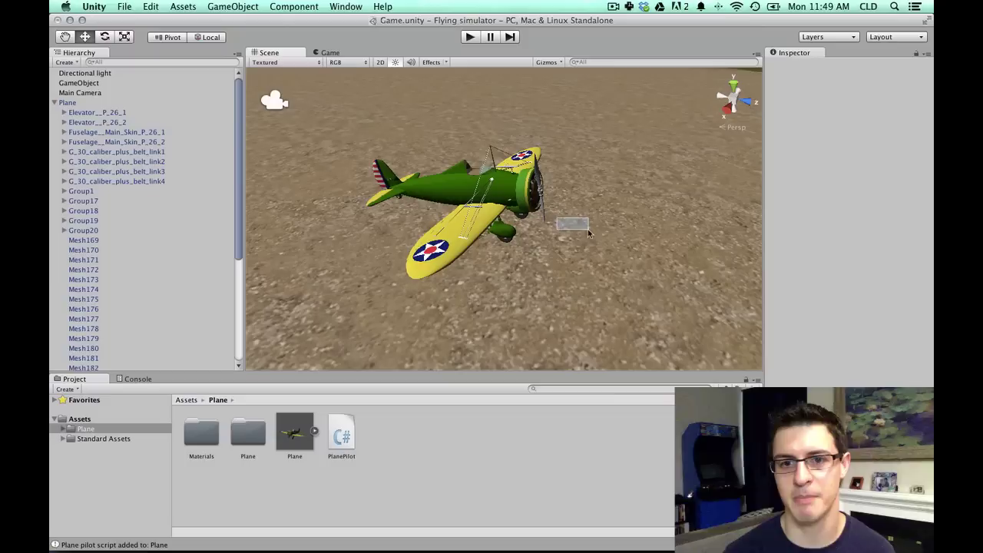
pyautogui.click(137, 82)
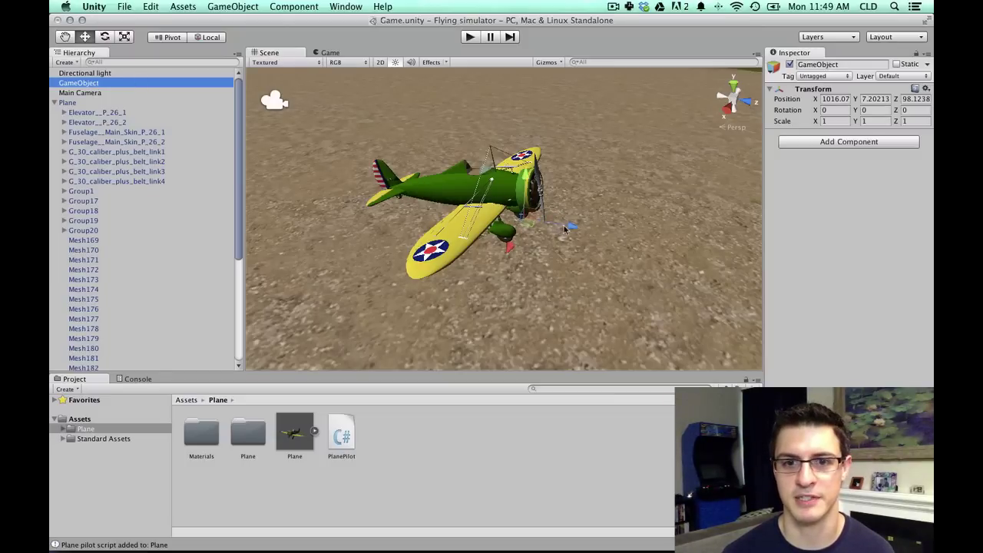
pyautogui.moveTo(564, 228); pyautogui.dragTo(614, 238)
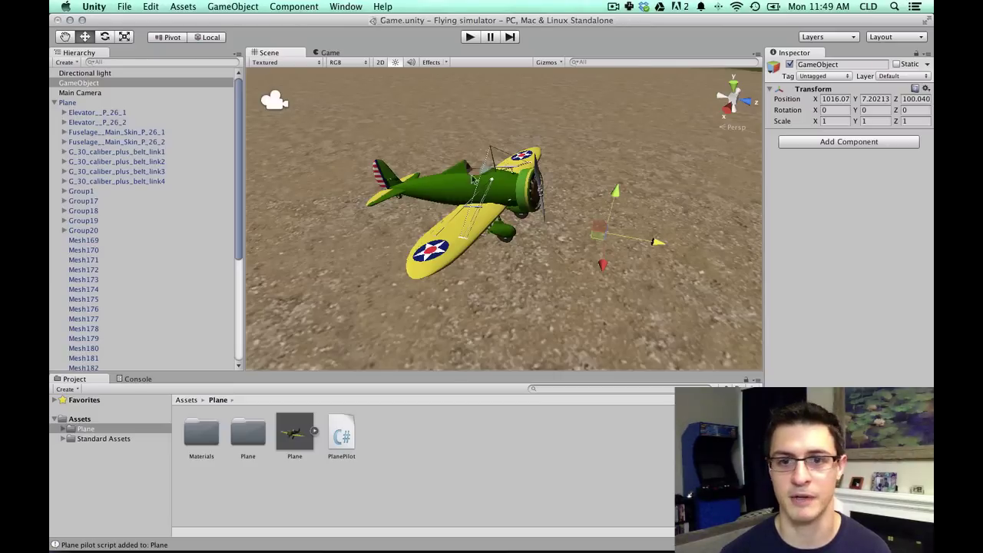
# Rename the empty game object as GameObjectTempPivotFix
pyautogui.click(149, 82)
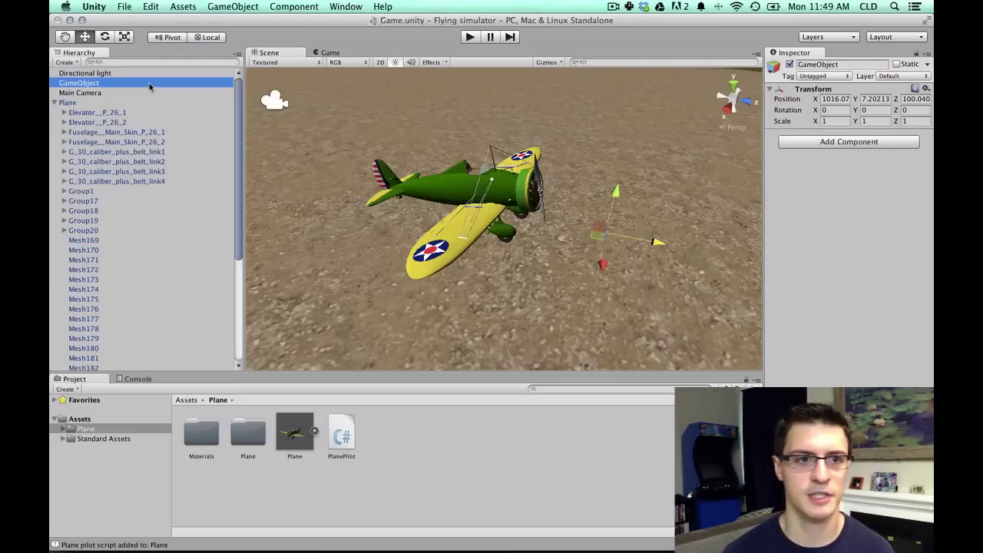
pyautogui.press('Right')
pyautogui.write('TempPivotFix')
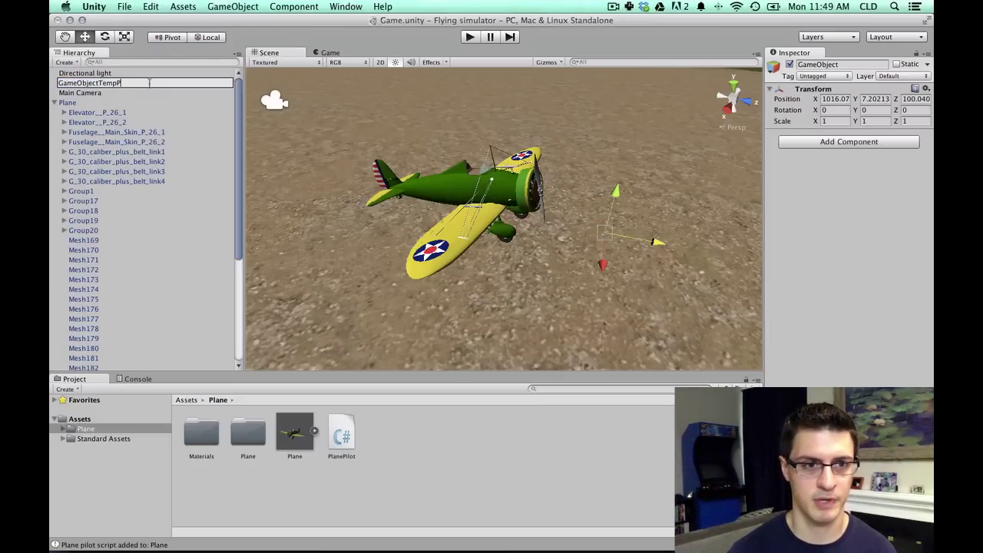
pyautogui.press('Return')
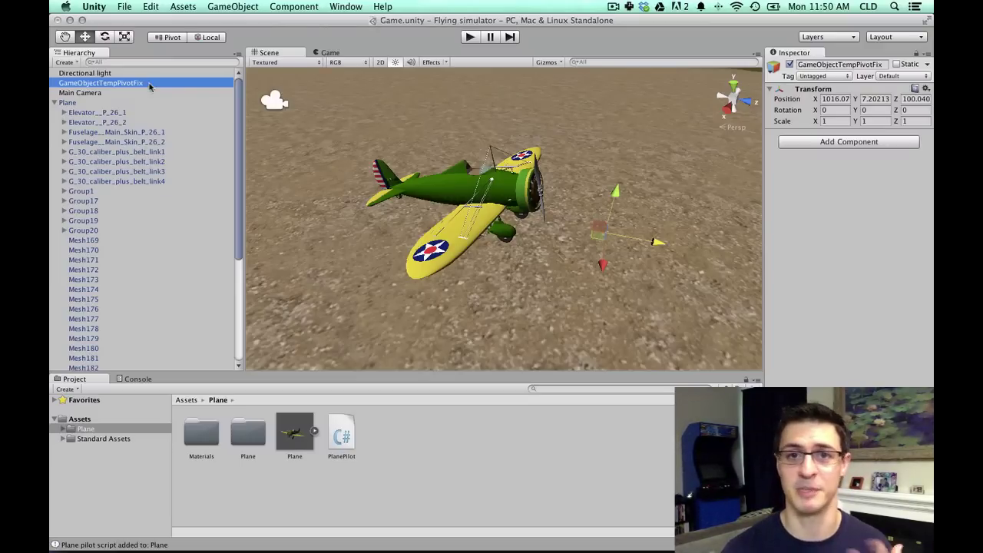
# Reparent all of the Plane's children, from Elevator__P_26_1 to Tail_wing__P_26_2, under GameObjectTempPivotFix, accepting the loss of the prefab connection
pyautogui.click(142, 112)
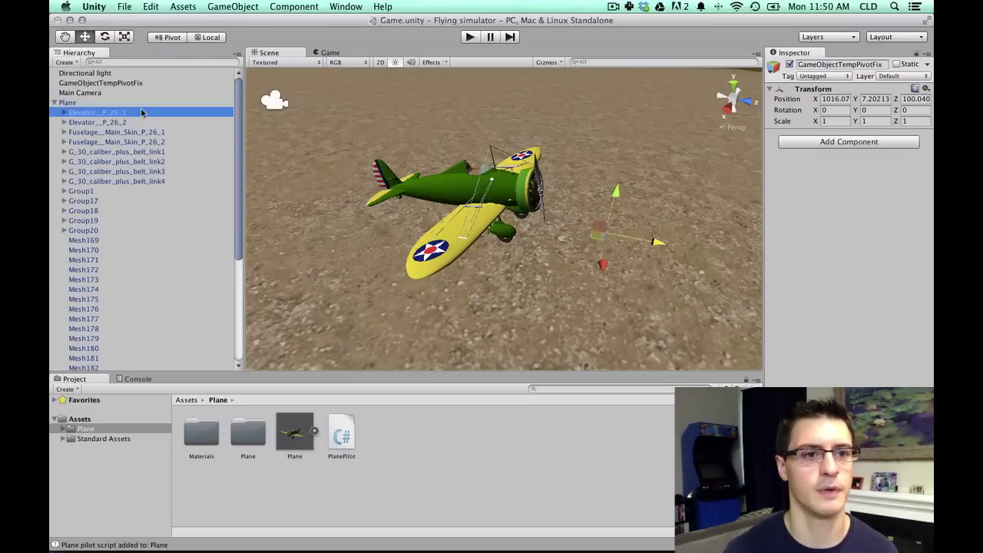
pyautogui.scroll(-5, 125, 193)
pyautogui.scroll(5, 125, 193)
pyautogui.scroll(-5, 126, 159)
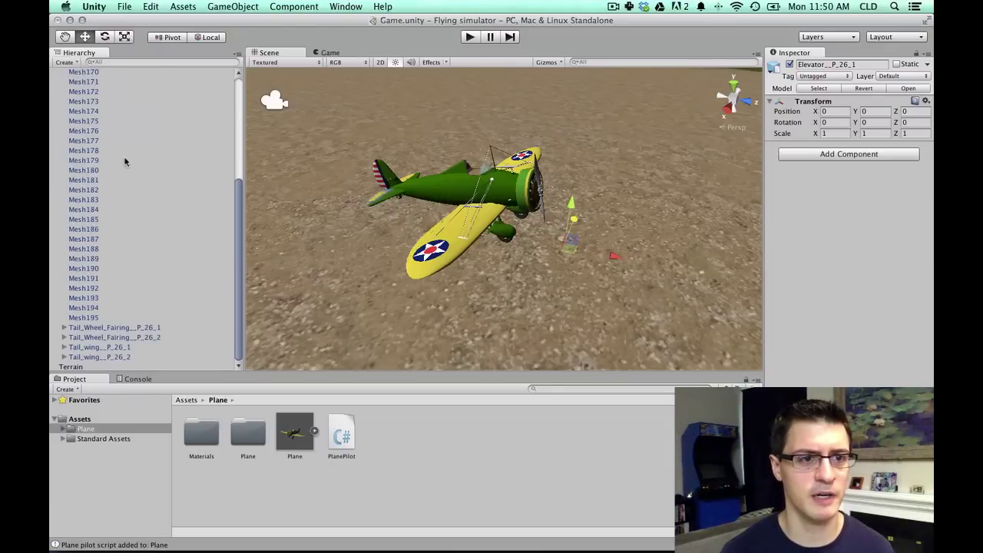
pyautogui.keyDown('shift'); pyautogui.click(123, 356); pyautogui.keyUp('shift')
pyautogui.scroll(5, 125, 322)
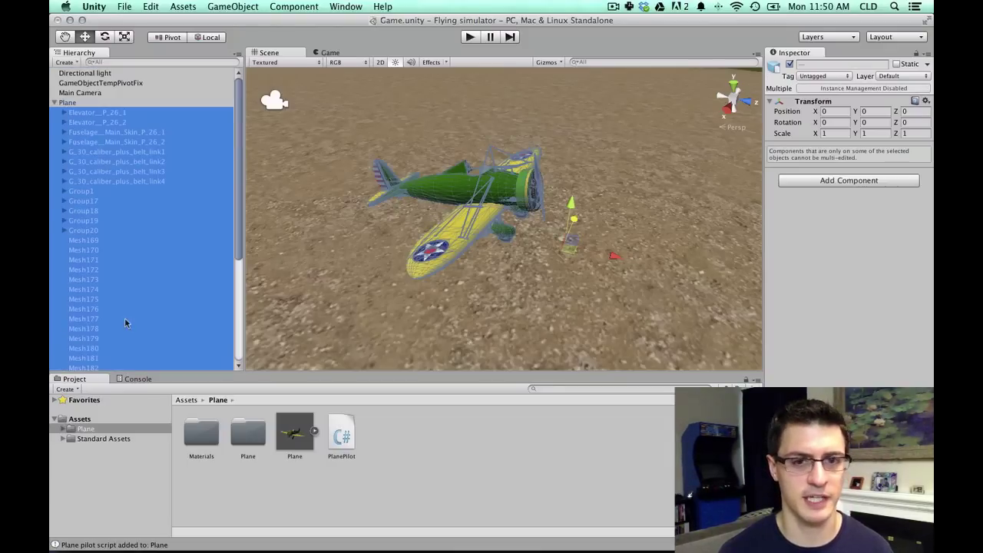
pyautogui.scroll(-5, 106, 161)
pyautogui.scroll(5, 108, 184)
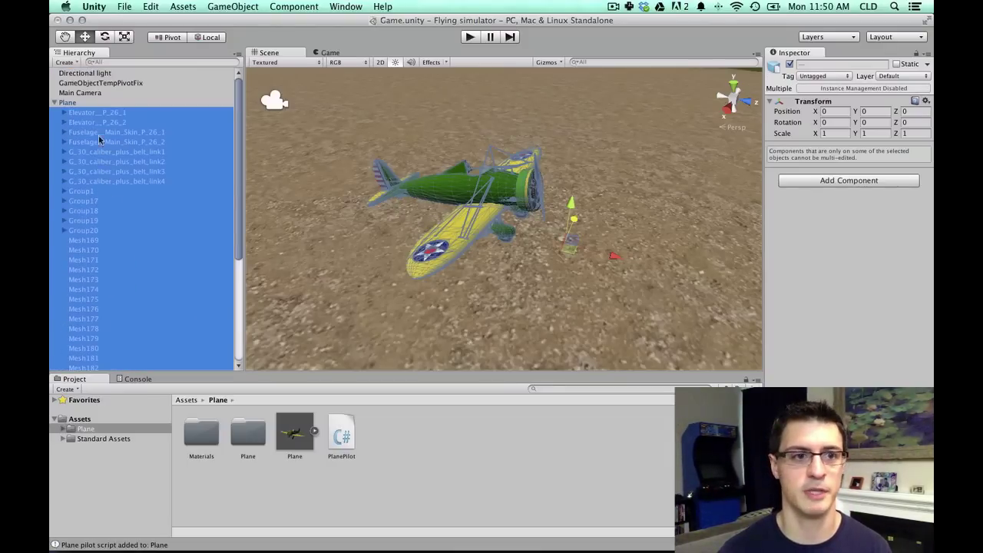
pyautogui.moveTo(91, 111); pyautogui.dragTo(96, 83)
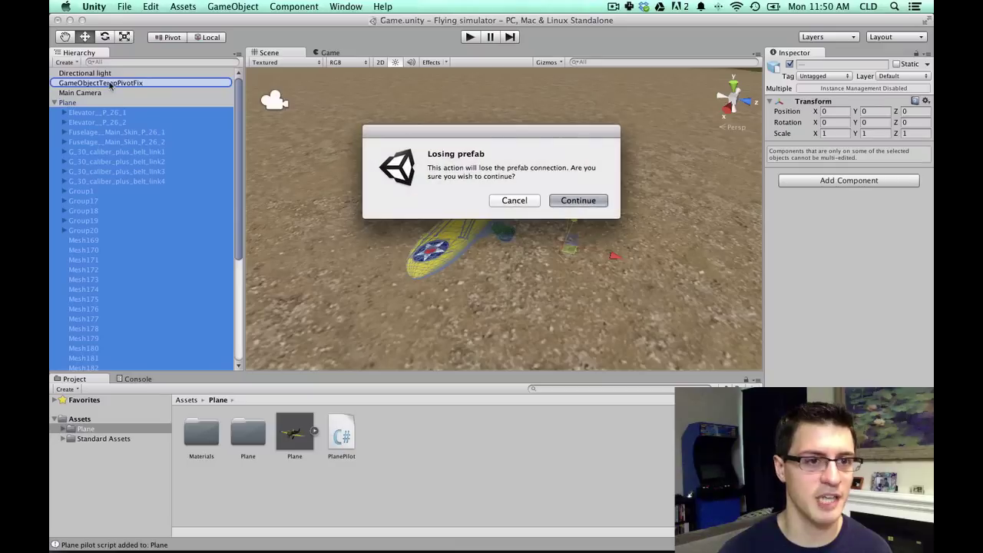
pyautogui.click(566, 202)
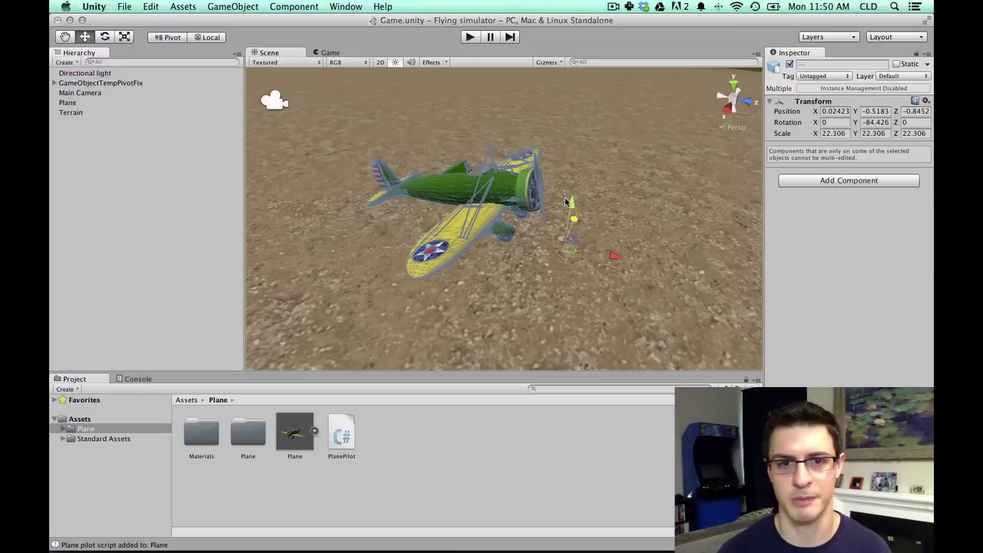
# Move the emptied Plane object beneath the visible fuselage, at about X 1015.90, Z 97.21
pyautogui.click(90, 103)
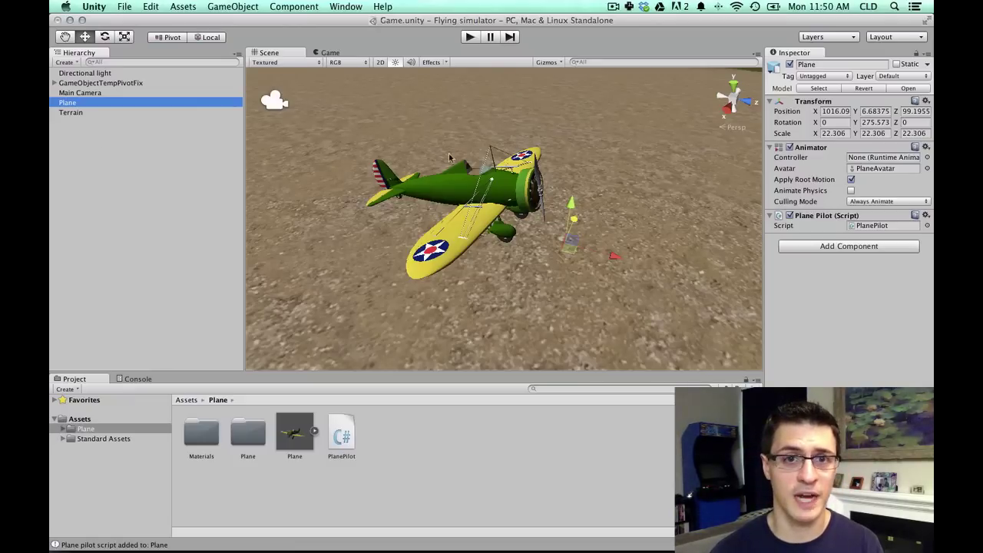
pyautogui.moveTo(606, 255); pyautogui.dragTo(488, 236)
pyautogui.press('e')
pyautogui.press('w')
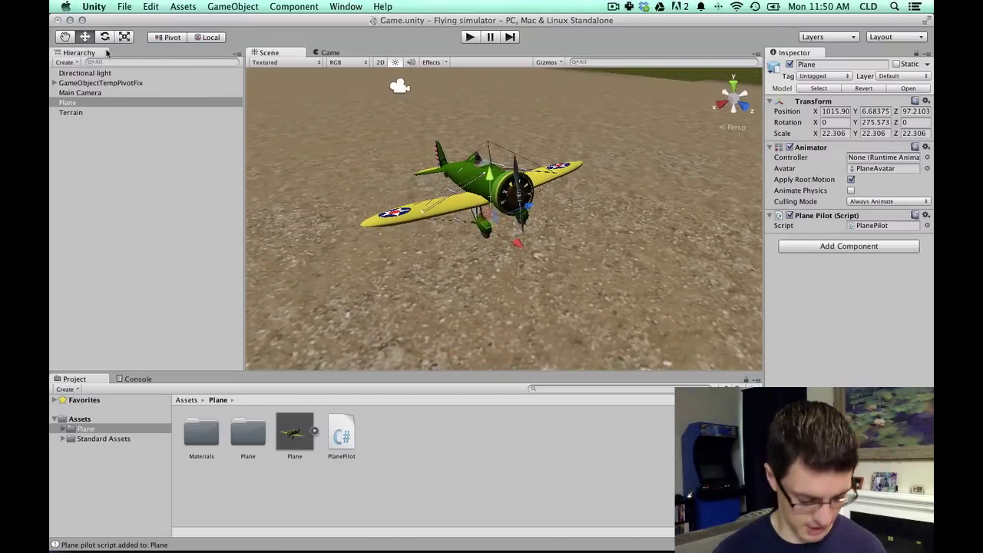
pyautogui.press('e')
pyautogui.press('r')
pyautogui.press('w')
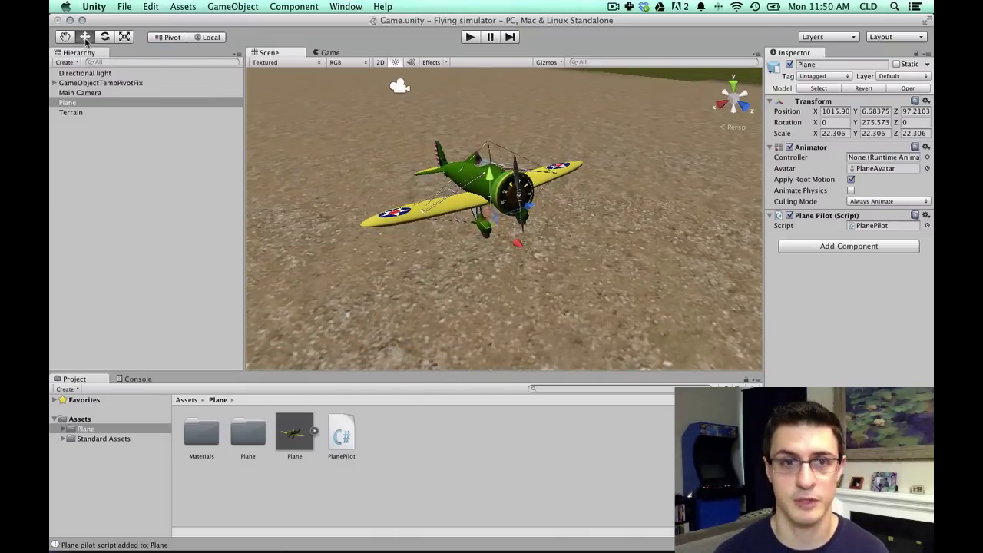
pyautogui.press('e')
pyautogui.press('r')
pyautogui.press('e')
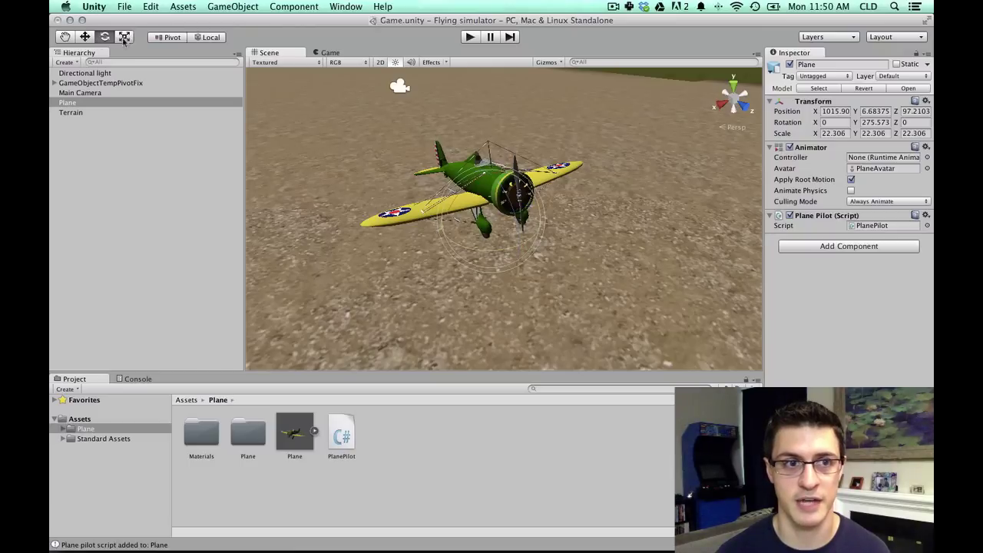
pyautogui.press('w')
# Rotate the Plane object about its Y axis to about 370 degrees so its Z axis points toward the nose
pyautogui.press('e')
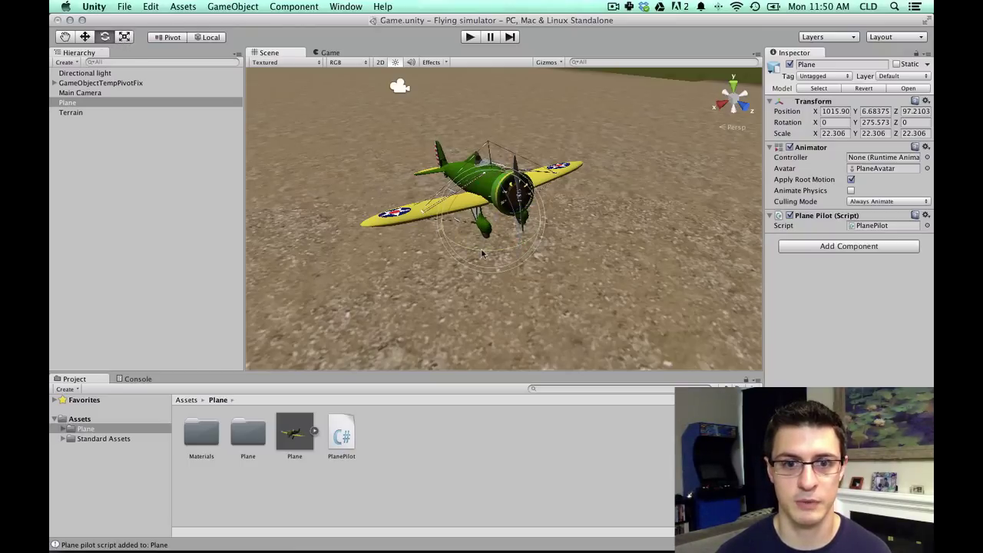
pyautogui.moveTo(482, 249); pyautogui.dragTo(370, 233)
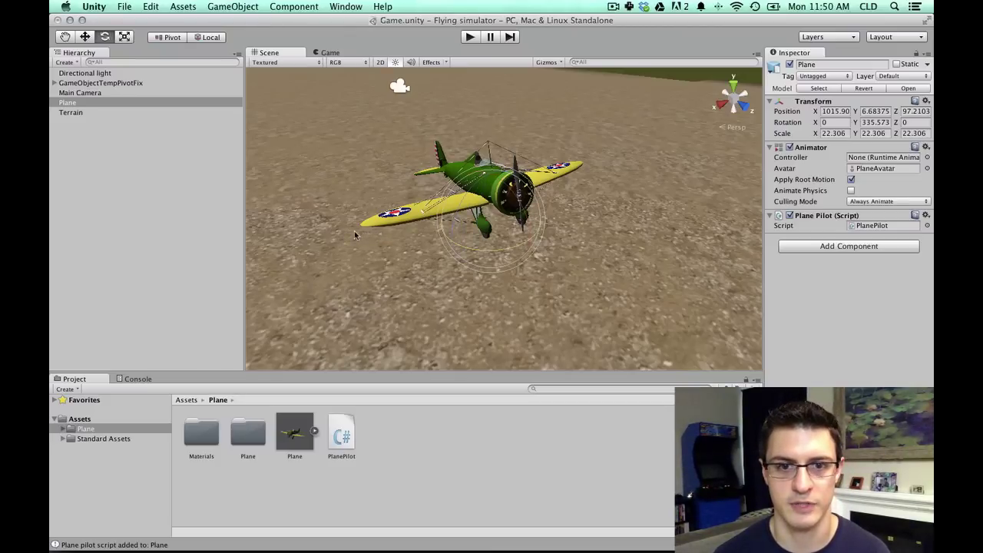
pyautogui.press('w')
pyautogui.keyDown('alt'); pyautogui.moveTo(426, 252); pyautogui.dragTo(414, 231); pyautogui.keyUp('alt')
pyautogui.press('e')
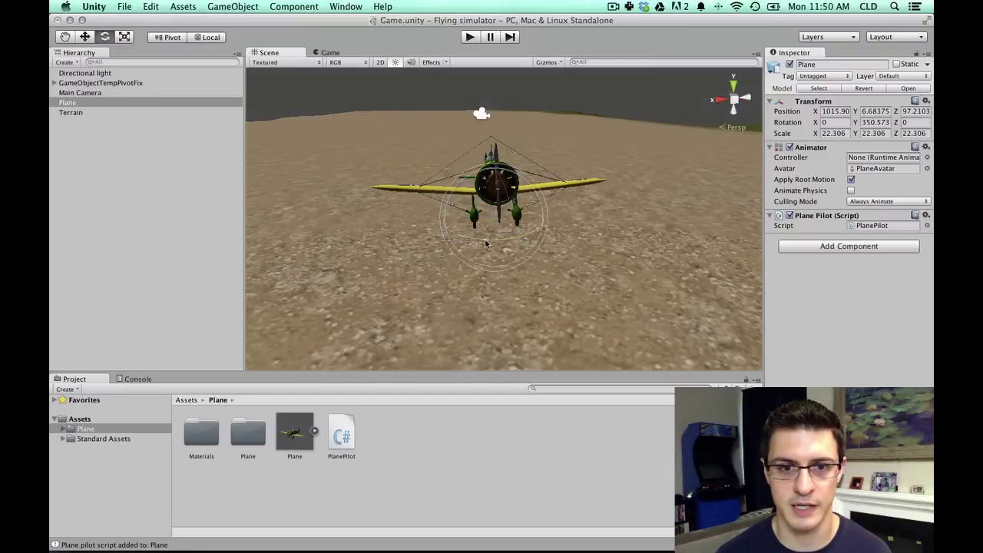
pyautogui.press('w')
pyautogui.press('e')
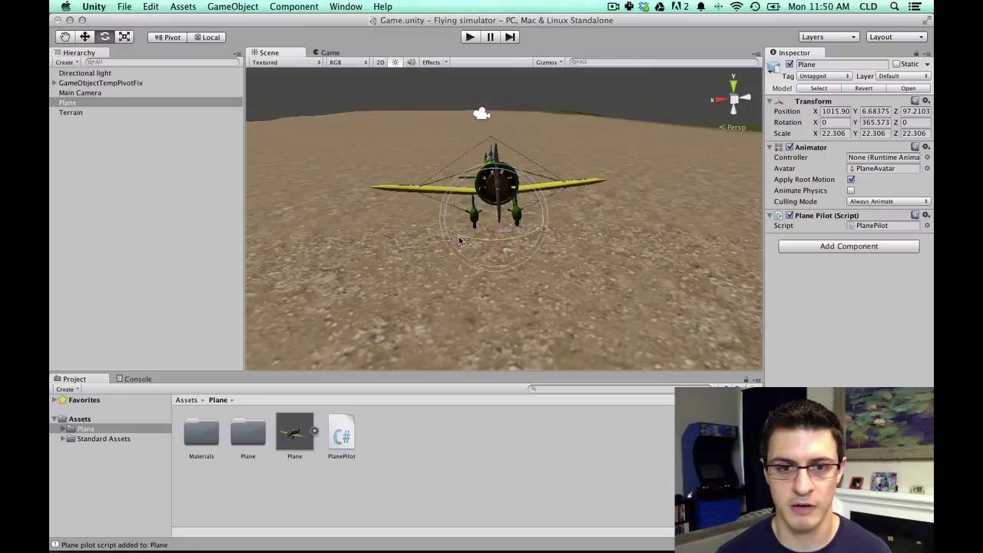
pyautogui.moveTo(459, 240); pyautogui.dragTo(489, 133)
# Raise the Plane object's pivot to about Y 7.75, inside the fuselage, and undo one stray adjustment
pyautogui.press('w')
pyautogui.press('e')
pyautogui.press('w')
pyautogui.moveTo(492, 178); pyautogui.dragTo(512, 218)
pyautogui.press('super+z')
# Tilt the Plane object's axes to match the fuselage, at a rotation of about X -11.3, Y 366.43, Z 0.69
pyautogui.press('e')
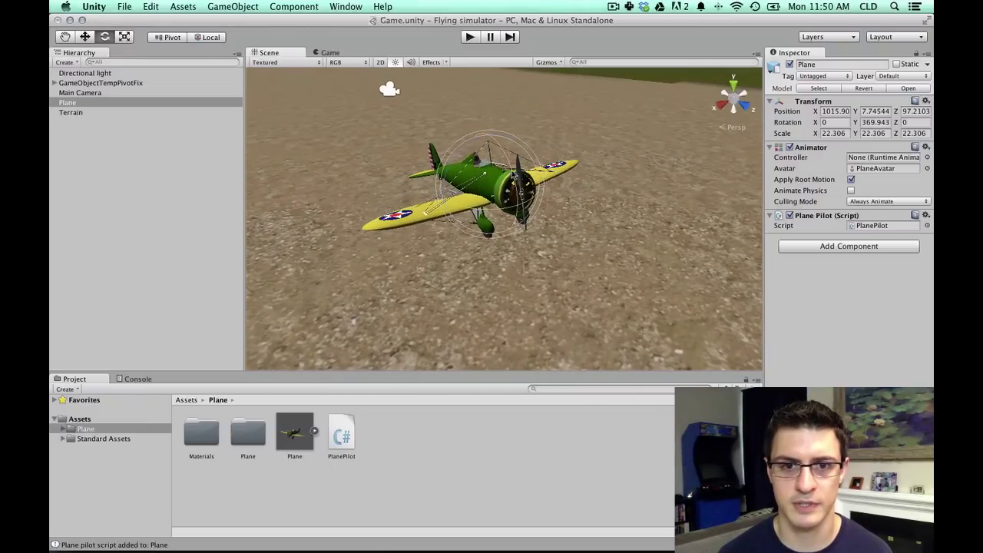
pyautogui.moveTo(509, 169); pyautogui.dragTo(499, 153)
pyautogui.keyDown('alt'); pyautogui.moveTo(568, 206); pyautogui.dragTo(517, 189); pyautogui.keyUp('alt')
pyautogui.press('w')
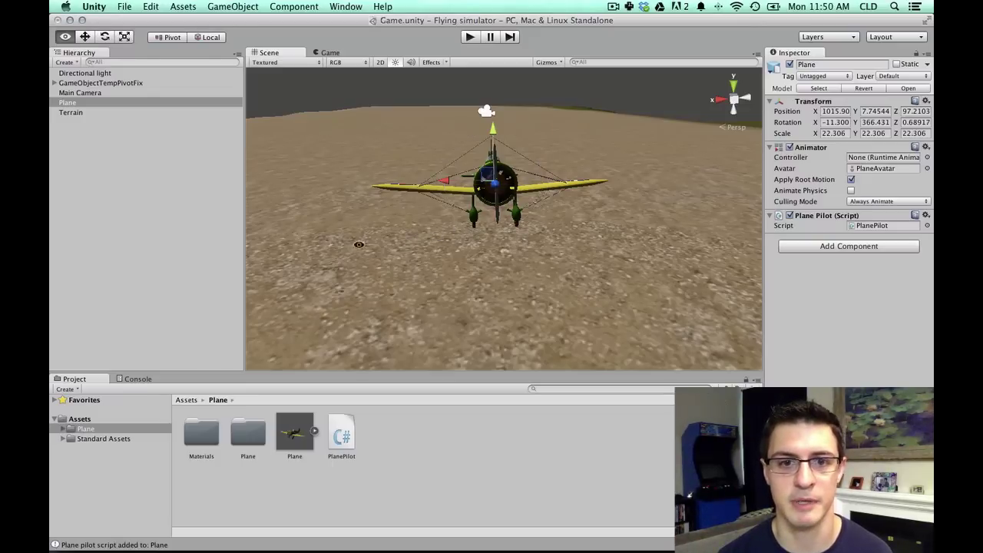
# Fine-tune the Plane object's pivot within the fuselage to about Y 7.57, Z 97.24
pyautogui.keyDown('alt'); pyautogui.moveTo(359, 245); pyautogui.dragTo(253, 165); pyautogui.keyUp('alt')
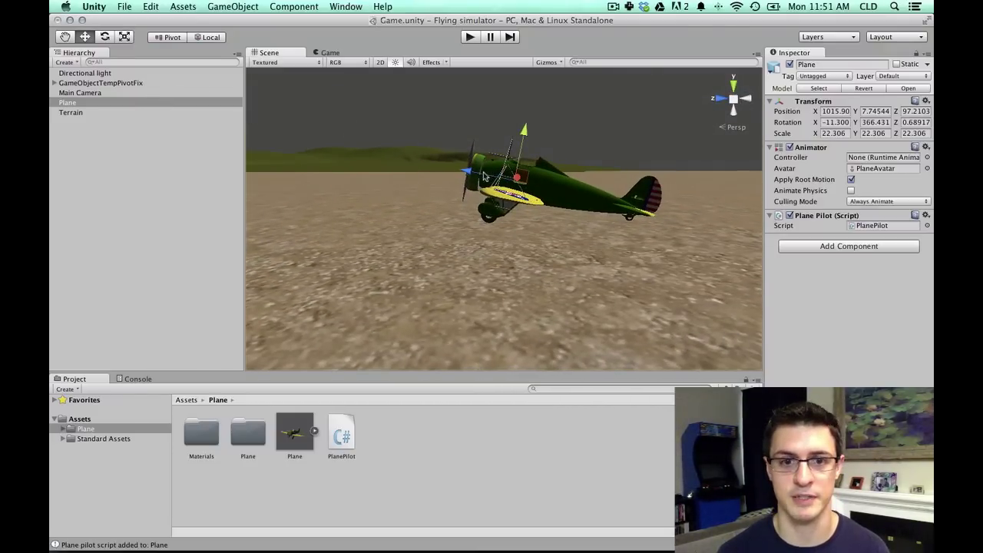
pyautogui.moveTo(483, 167)
pyautogui.mouseDown()
pyautogui.moveTo(407, 150)
pyautogui.moveTo(487, 170)
pyautogui.mouseUp()
pyautogui.keyDown('alt'); pyautogui.moveTo(564, 188); pyautogui.dragTo(591, 205); pyautogui.keyUp('alt')
pyautogui.keyDown('alt'); pyautogui.moveTo(538, 176); pyautogui.dragTo(622, 168); pyautogui.keyUp('alt')
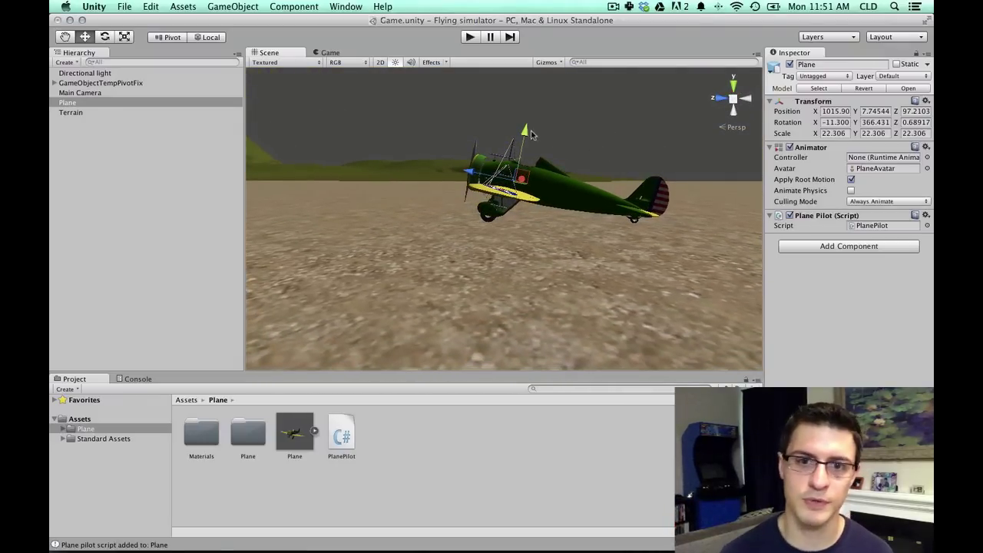
pyautogui.moveTo(527, 138); pyautogui.dragTo(526, 141)
pyautogui.keyDown('alt'); pyautogui.moveTo(449, 161); pyautogui.dragTo(553, 192); pyautogui.keyUp('alt')
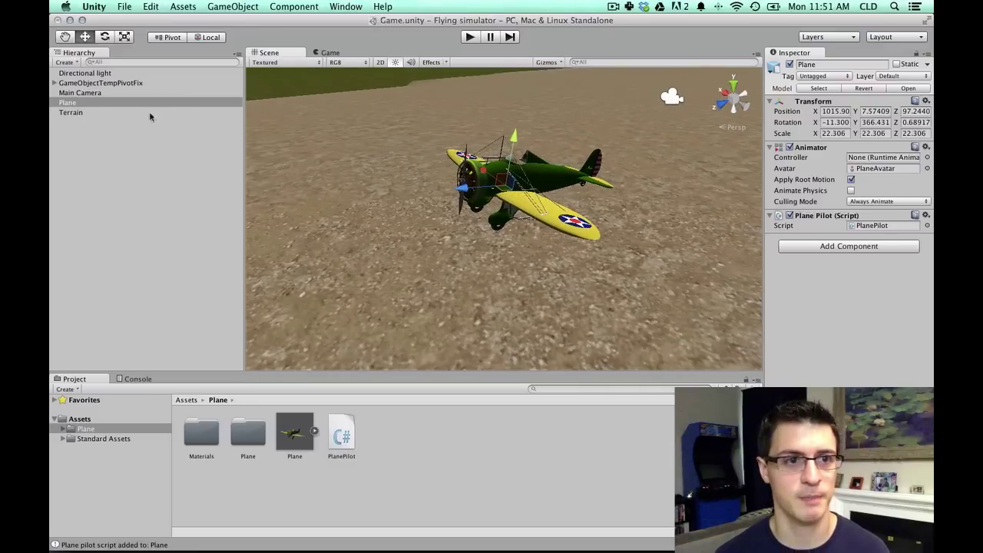
# Move all parts from Elevator__P_26_1 through Tail_wing__P_26_2 out of GameObjectTempPivotFix and back under the Plane object
pyautogui.click(71, 84)
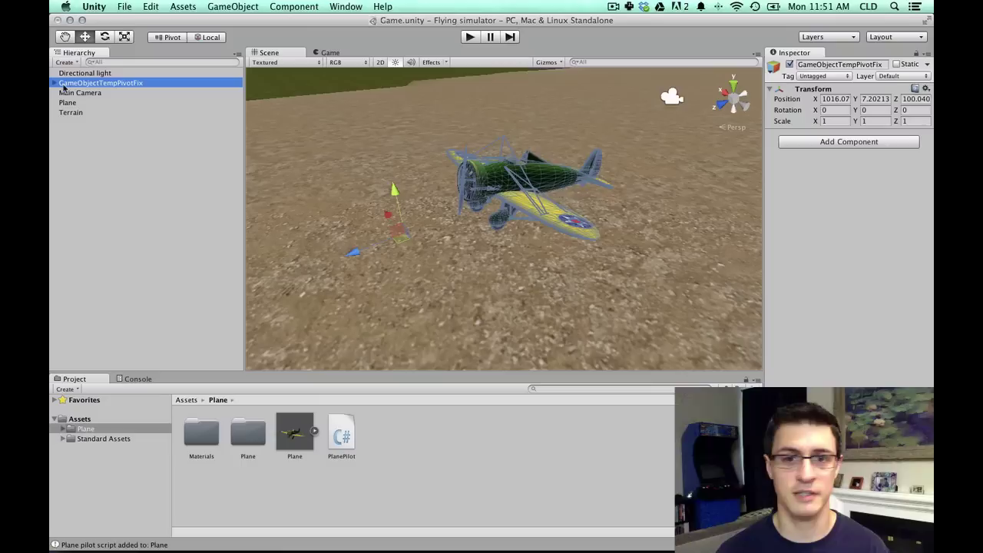
pyautogui.click(56, 84)
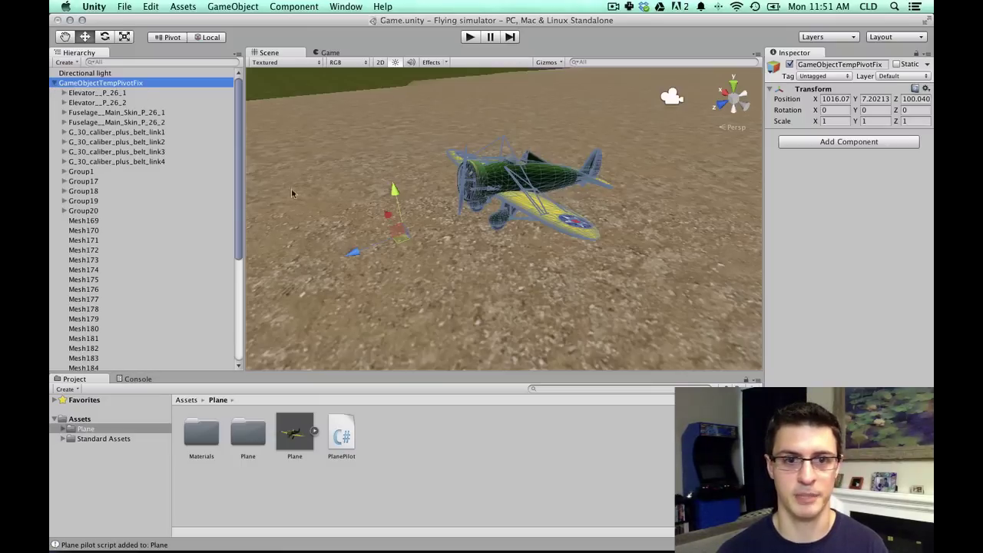
pyautogui.click(114, 94)
pyautogui.scroll(-5, 116, 158)
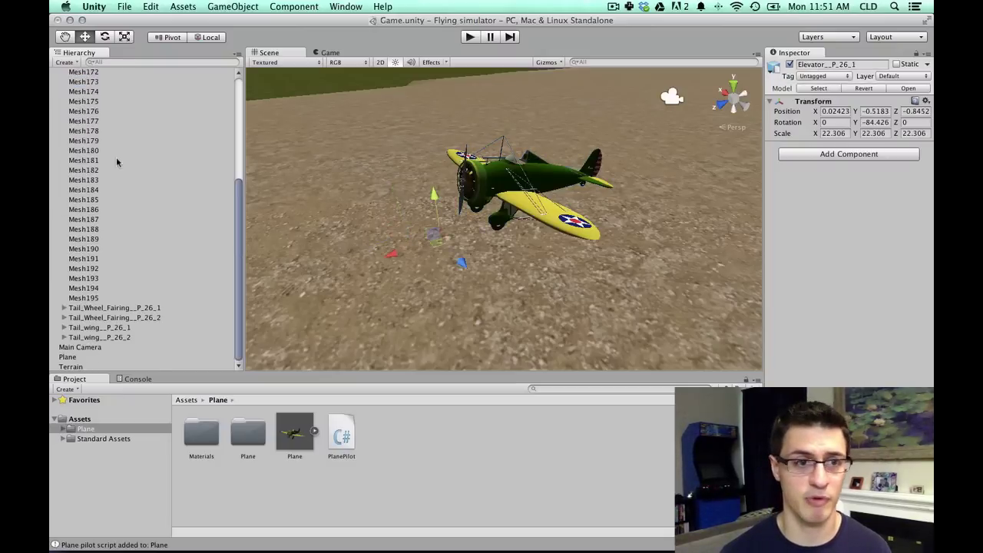
pyautogui.click(89, 337)
pyautogui.scroll(5, 108, 323)
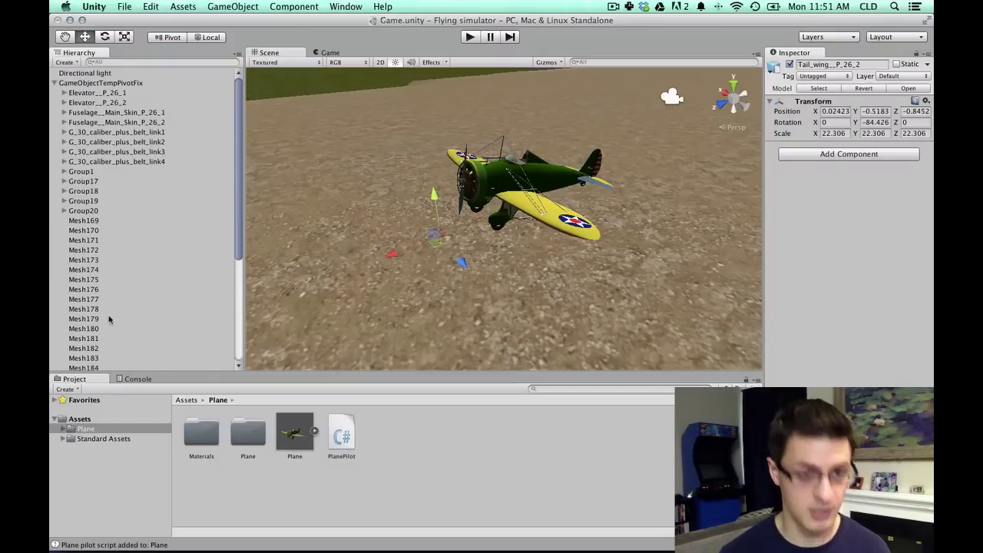
pyautogui.click(91, 102)
pyautogui.click(113, 94)
pyautogui.scroll(-5, 117, 99)
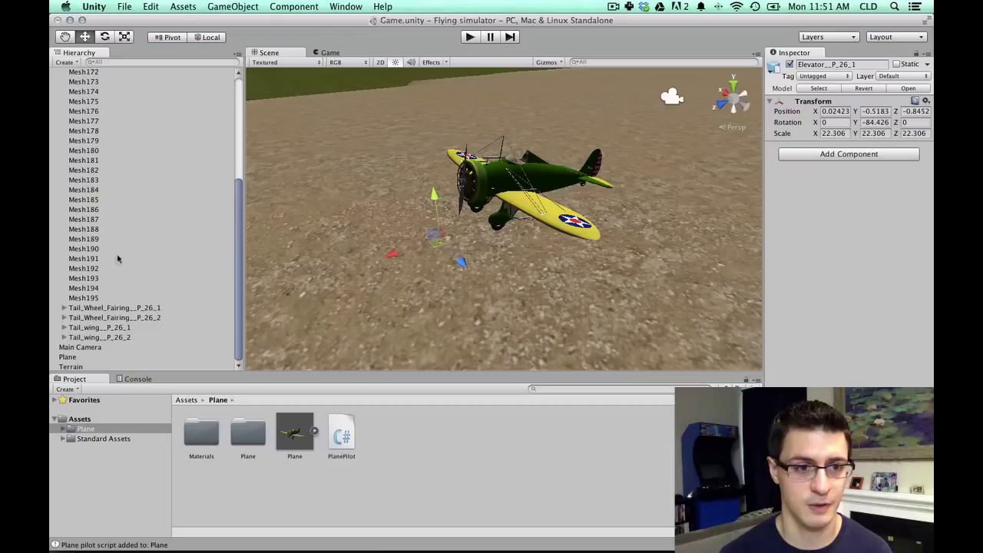
pyautogui.keyDown('shift'); pyautogui.click(99, 338); pyautogui.keyUp('shift')
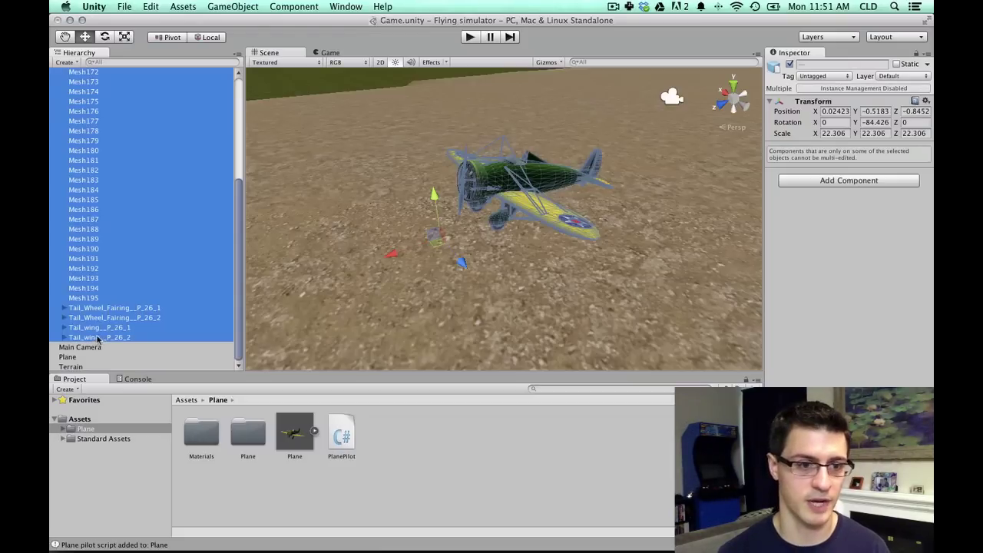
pyautogui.moveTo(98, 339); pyautogui.dragTo(73, 357)
pyautogui.scroll(1, 83, 177)
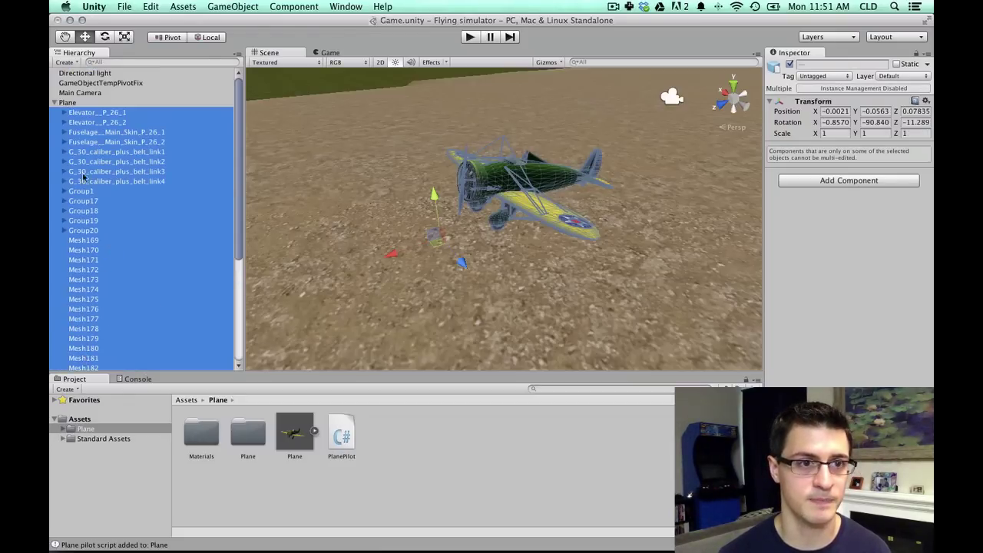
# Delete the emptied GameObjectTempPivotFix object, select Plane and collapse its list of parts
pyautogui.click(74, 93)
pyautogui.click(76, 84)
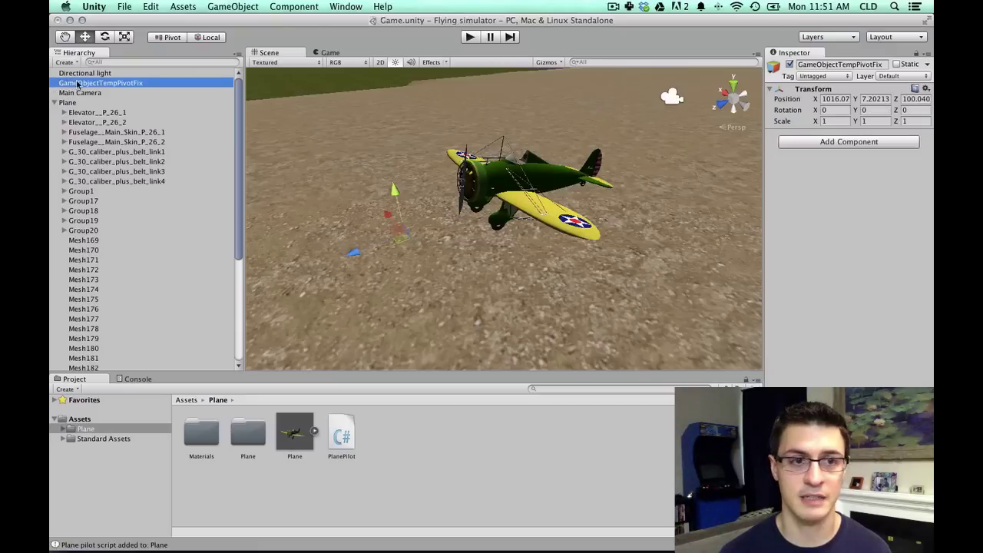
pyautogui.rightClick(76, 85)
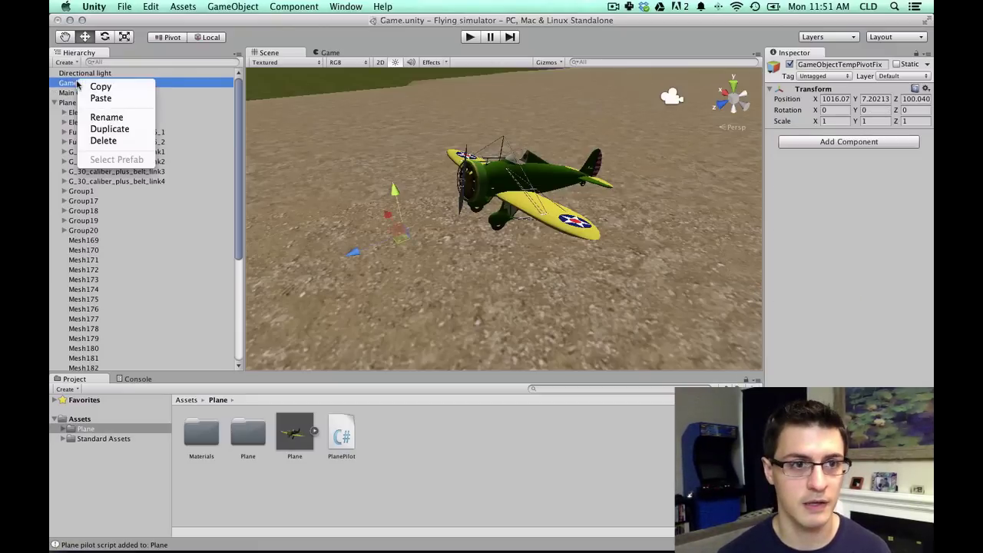
pyautogui.click(96, 141)
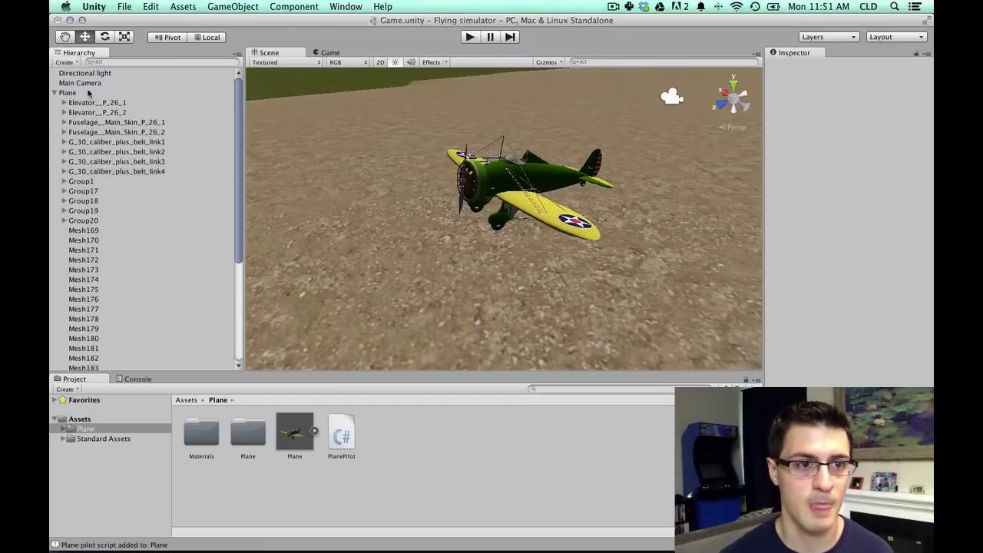
pyautogui.click(87, 93)
pyautogui.click(54, 92)
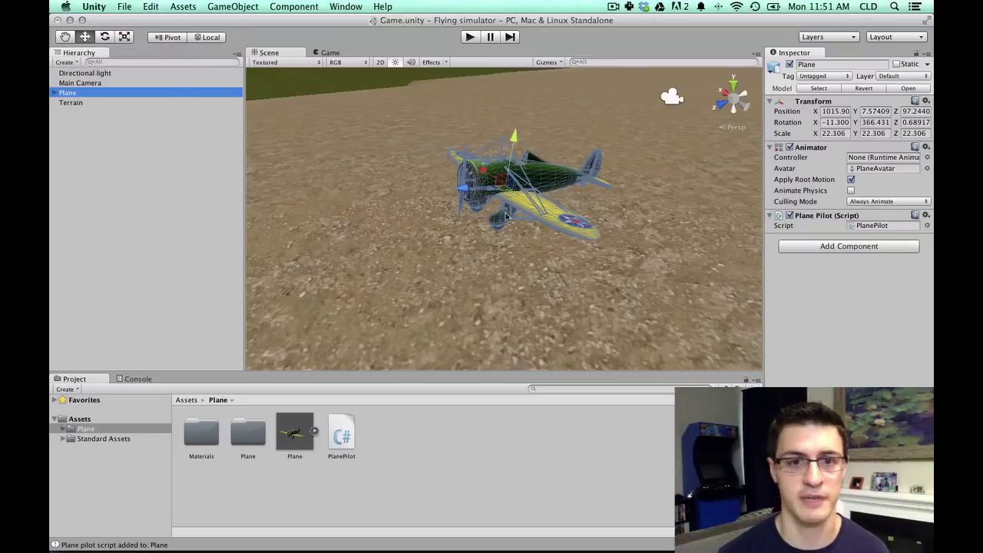
pyautogui.moveTo(494, 239); pyautogui.dragTo(420, 178)
pyautogui.scroll(1, 503, 182)
pyautogui.scroll(8, 205, 183)
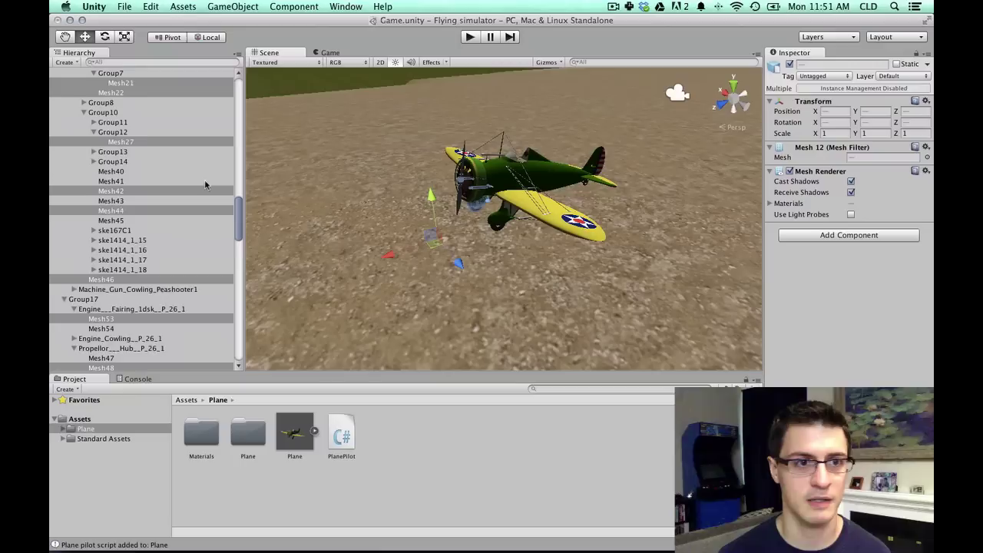
pyautogui.scroll(3, 205, 178)
pyautogui.moveTo(238, 177); pyautogui.dragTo(240, 87)
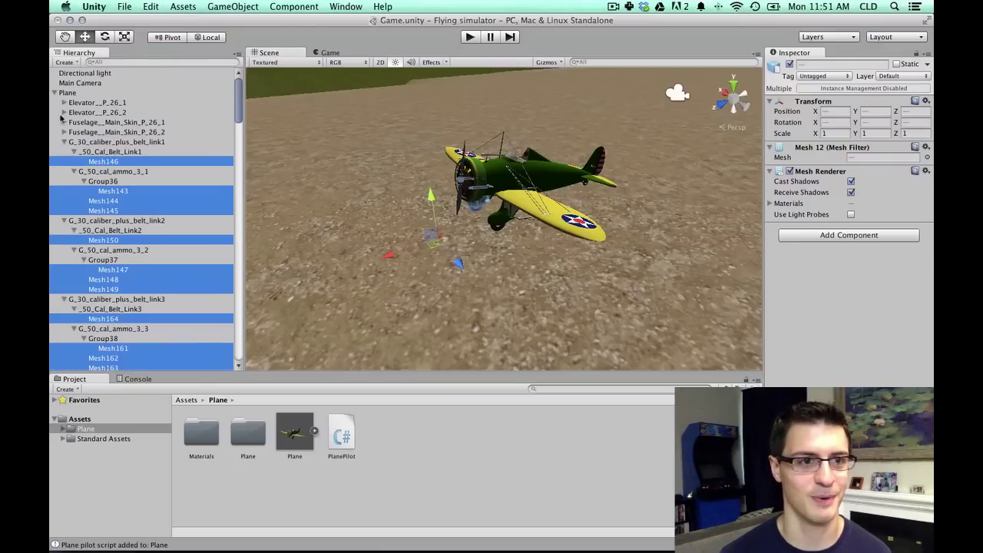
pyautogui.click(67, 92)
pyautogui.click(54, 93)
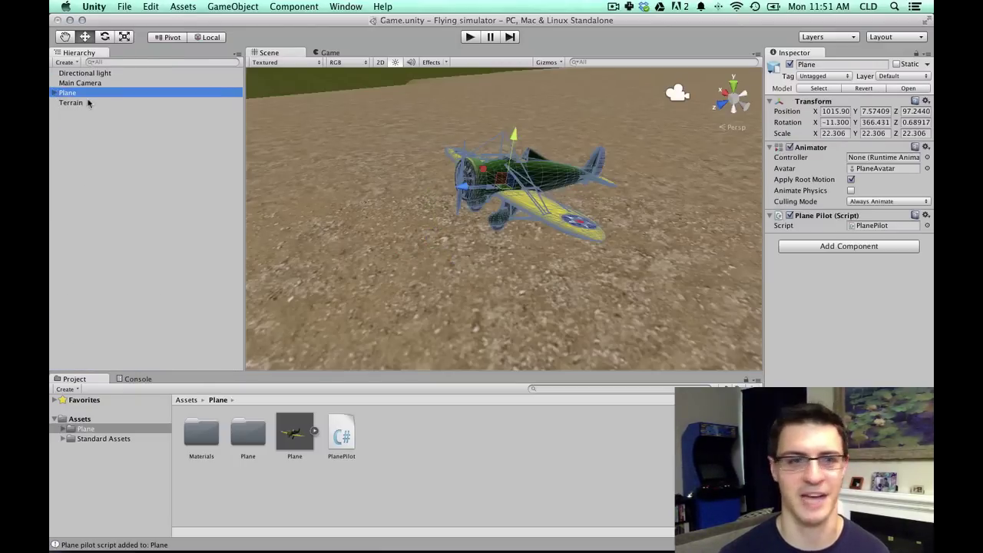
pyautogui.click(112, 93)
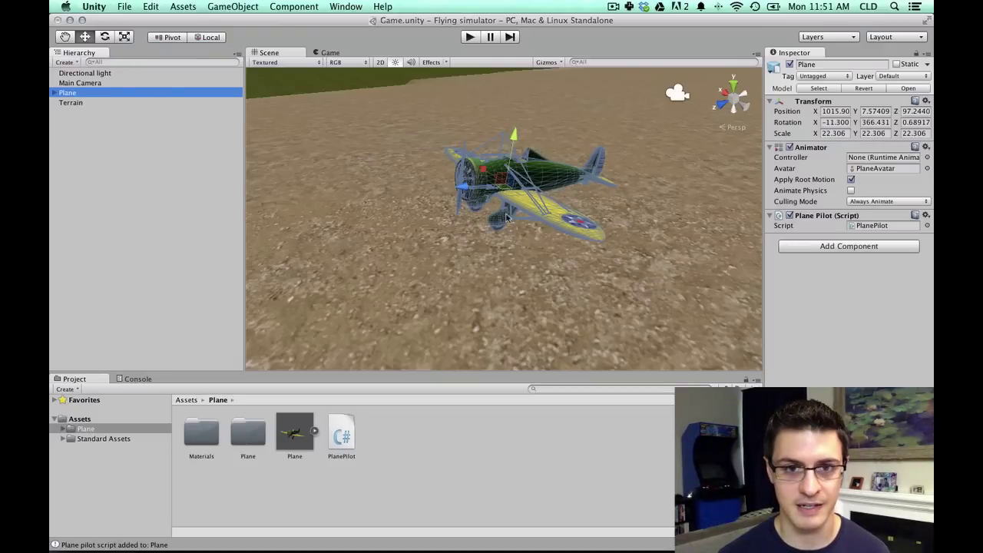
# Run the game to check that the plane flies nose-first with its corrected axes, and stop the run
pyautogui.keyDown('alt'); pyautogui.moveTo(506, 218); pyautogui.dragTo(652, 192); pyautogui.keyUp('alt')
pyautogui.click(469, 36)
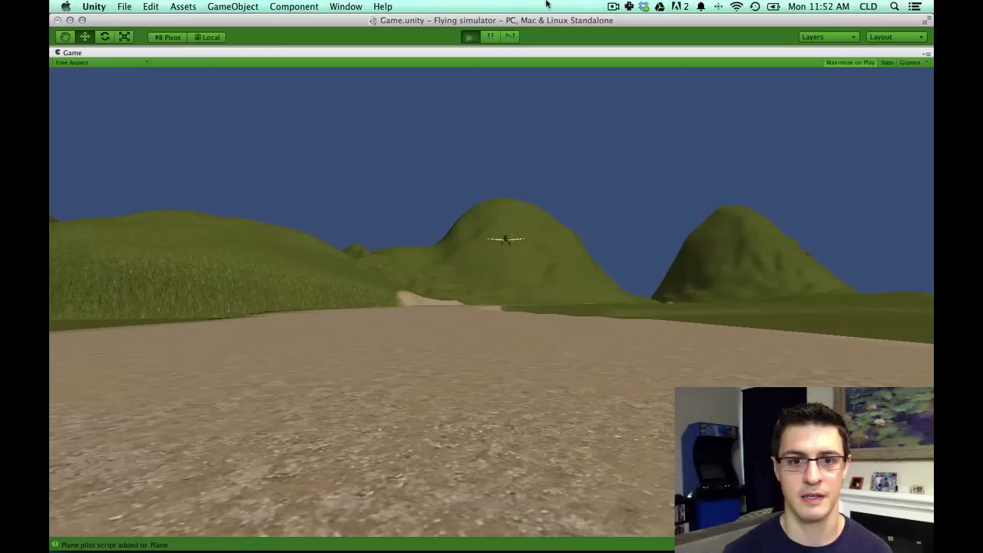
pyautogui.click(470, 37)
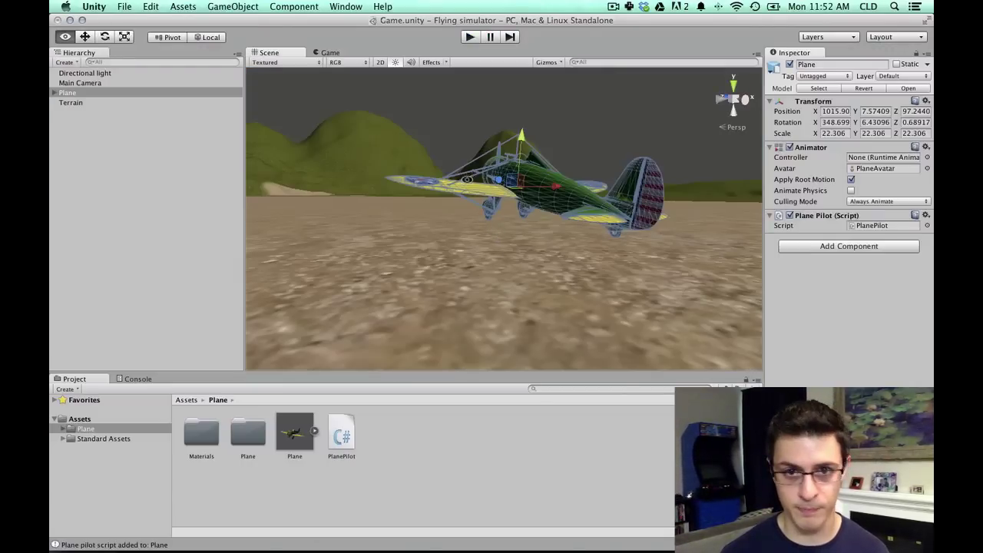
pyautogui.keyDown('alt'); pyautogui.moveTo(467, 178); pyautogui.dragTo(683, 226); pyautogui.keyUp('alt')
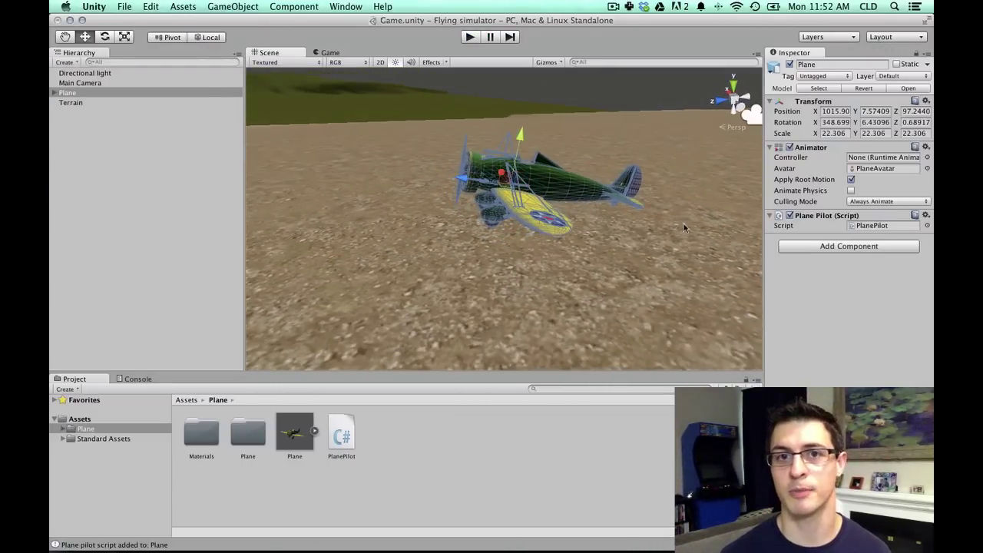
# Examine the PlanePilot script's movement and rotation code with the Inspector temporarily widened, and compare it with the Plane object's components
pyautogui.click(341, 436)
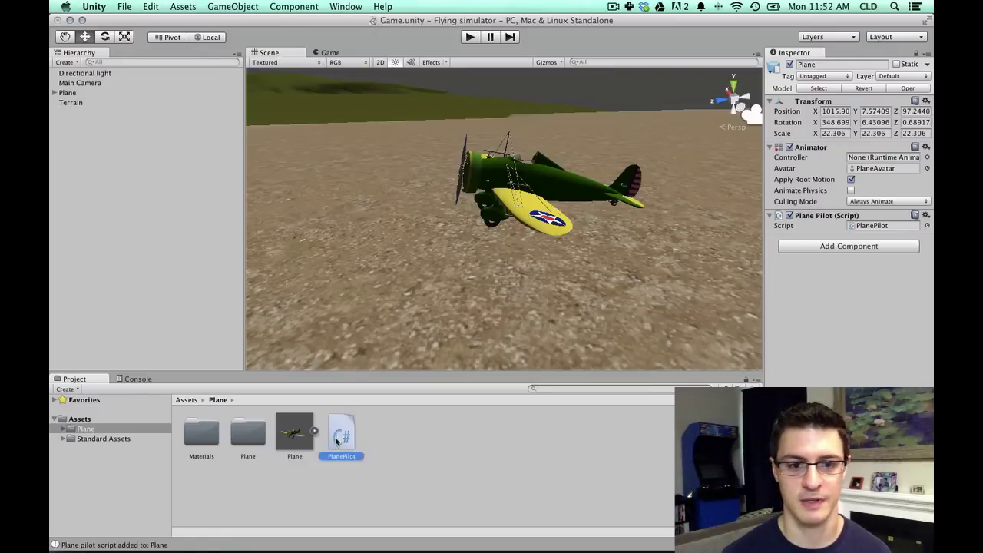
pyautogui.moveTo(765, 275); pyautogui.dragTo(618, 284)
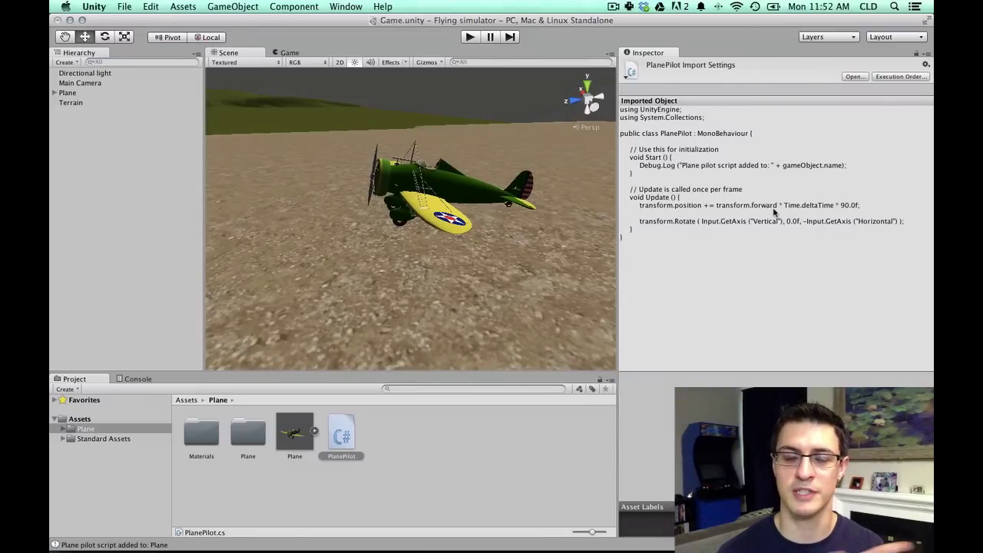
pyautogui.click(122, 93)
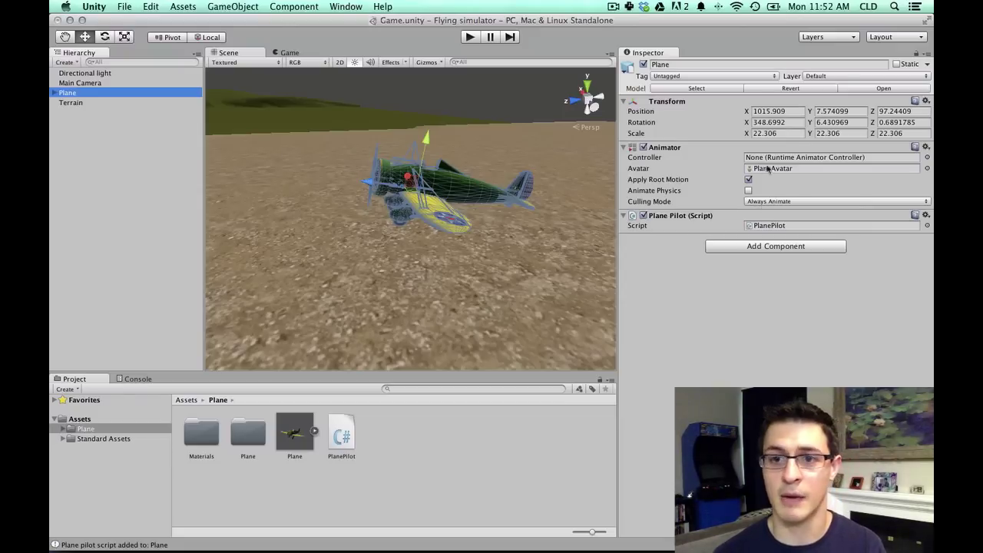
pyautogui.click(347, 435)
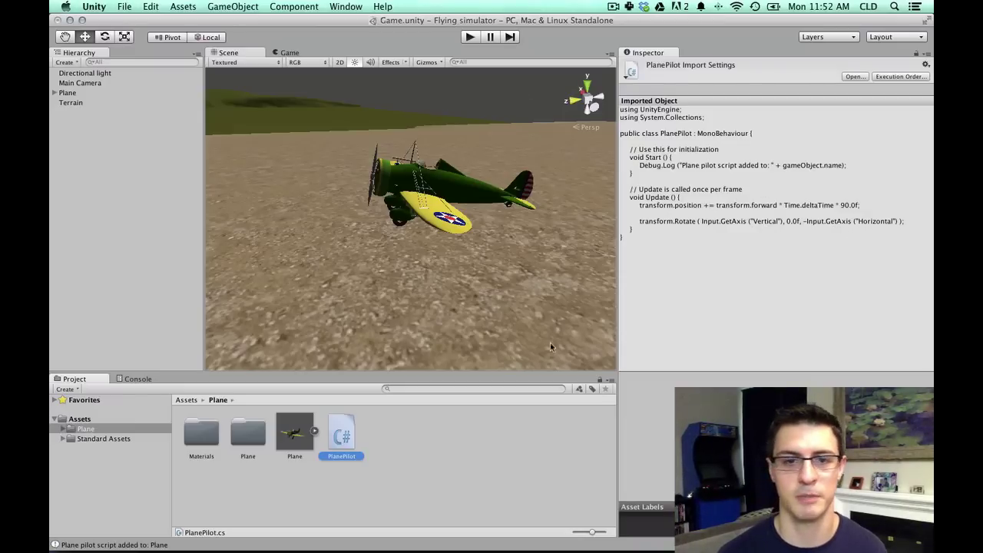
pyautogui.moveTo(618, 377); pyautogui.dragTo(742, 377)
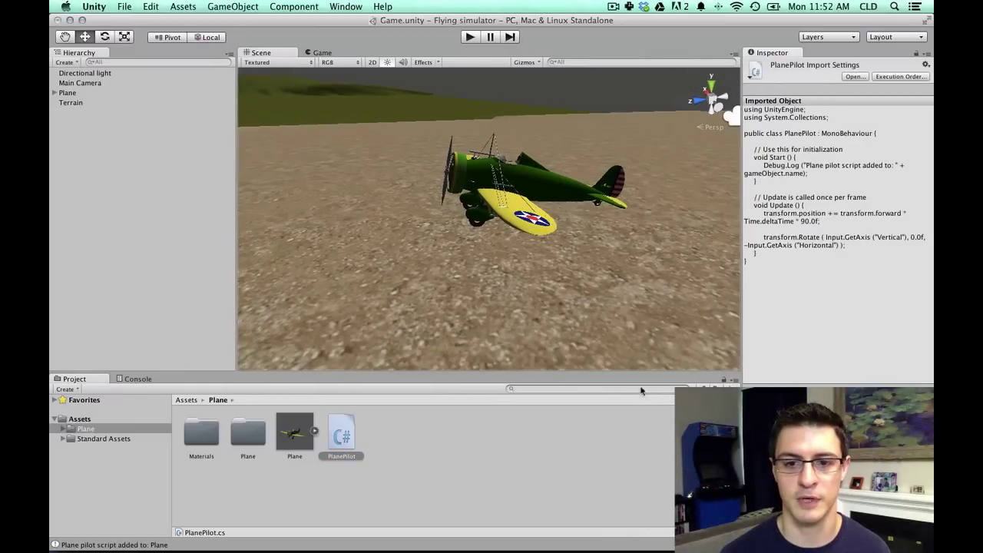
# Run the game again to test steering the plane in flight from the fixed camera, and stop the run
pyautogui.click(470, 37)
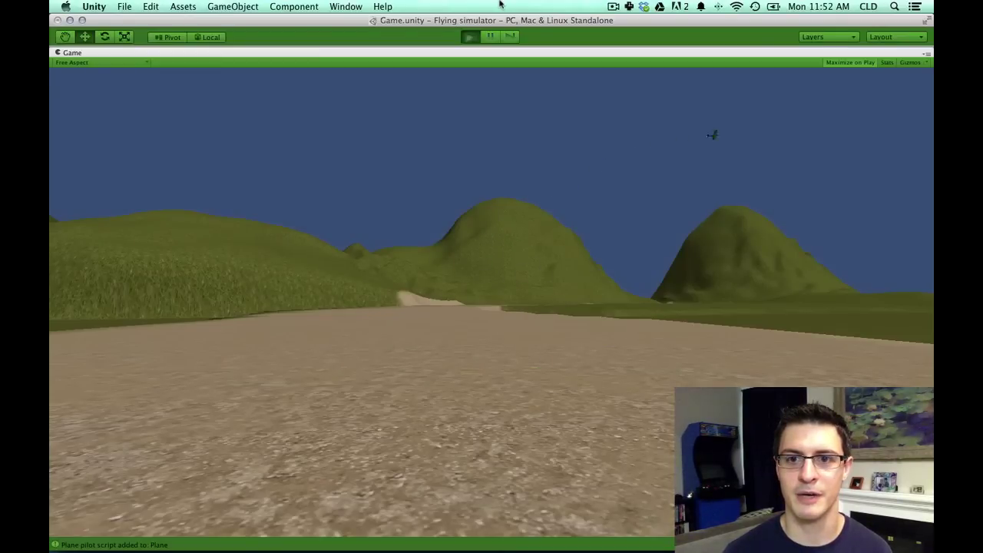
pyautogui.click(469, 37)
pyautogui.keyDown('alt'); pyautogui.moveTo(394, 125); pyautogui.dragTo(365, 177); pyautogui.keyUp('alt')
# Make the Main Camera a child of the Plane object, keeping its view from behind the plane
pyautogui.click(85, 83)
pyautogui.click(108, 93)
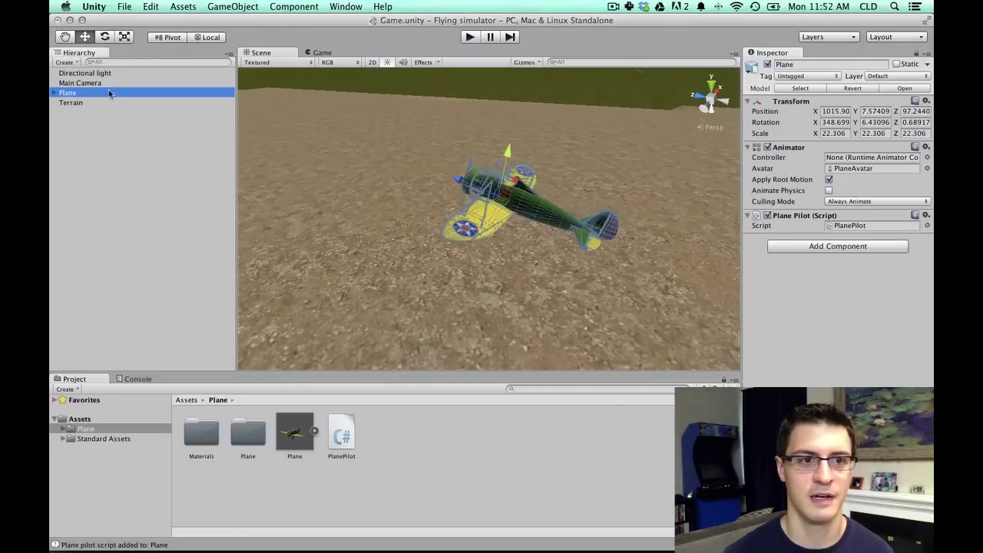
pyautogui.keyDown('alt'); pyautogui.moveTo(513, 207); pyautogui.dragTo(535, 246); pyautogui.keyUp('alt')
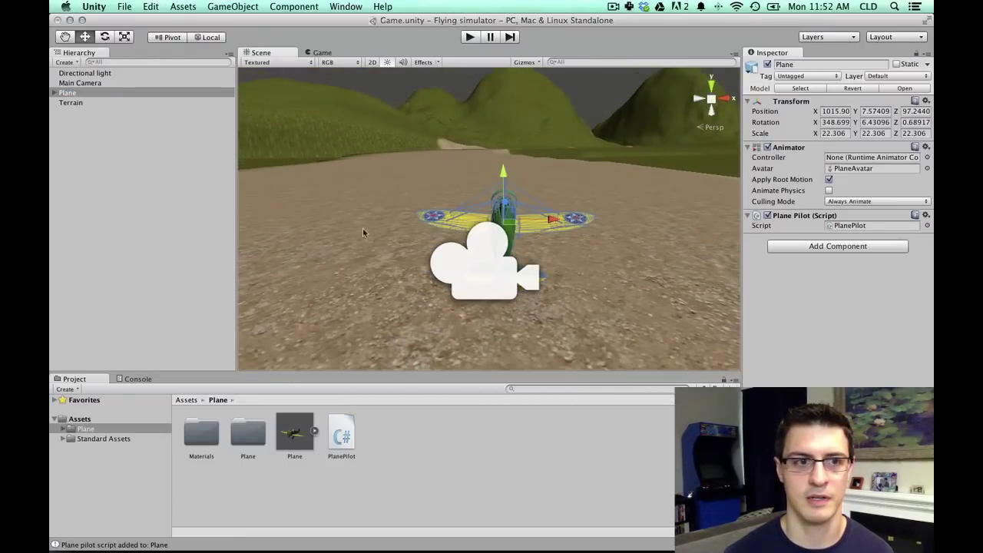
pyautogui.click(103, 83)
pyautogui.keyDown('alt'); pyautogui.moveTo(368, 208); pyautogui.dragTo(547, 204); pyautogui.keyUp('alt')
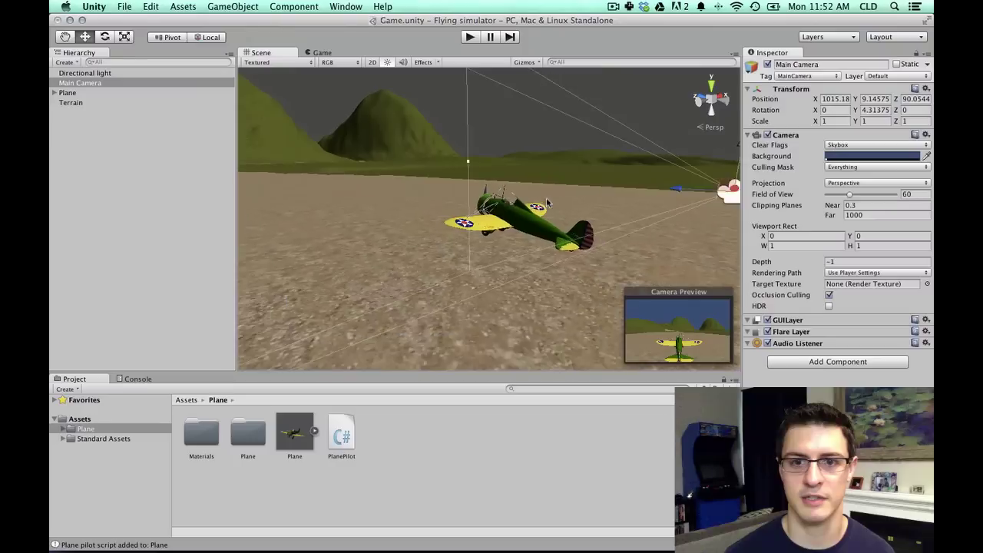
pyautogui.scroll(-3, 548, 204)
pyautogui.moveTo(86, 85); pyautogui.dragTo(82, 90)
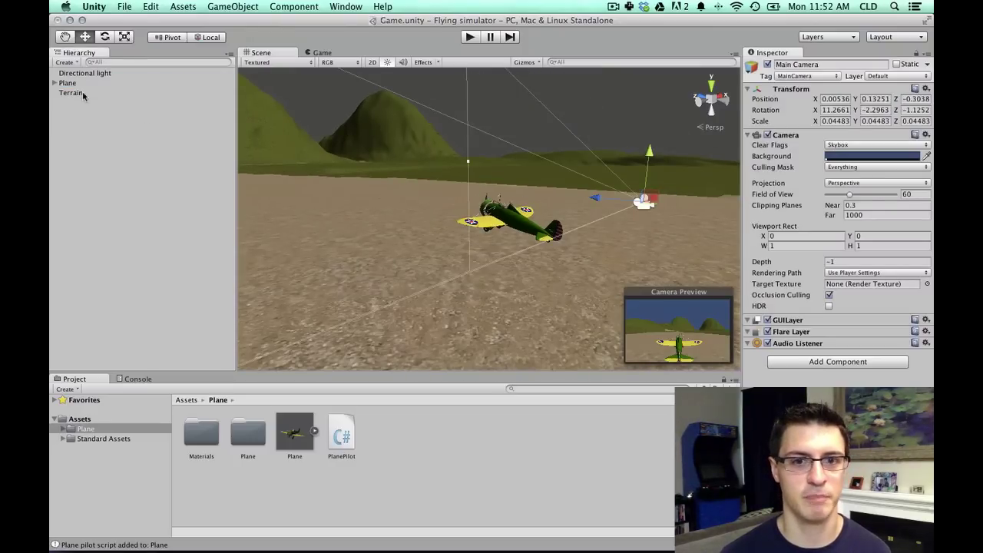
# Run the game with the attached camera, pitch and roll the plane in flight, and stop the run
pyautogui.click(470, 36)
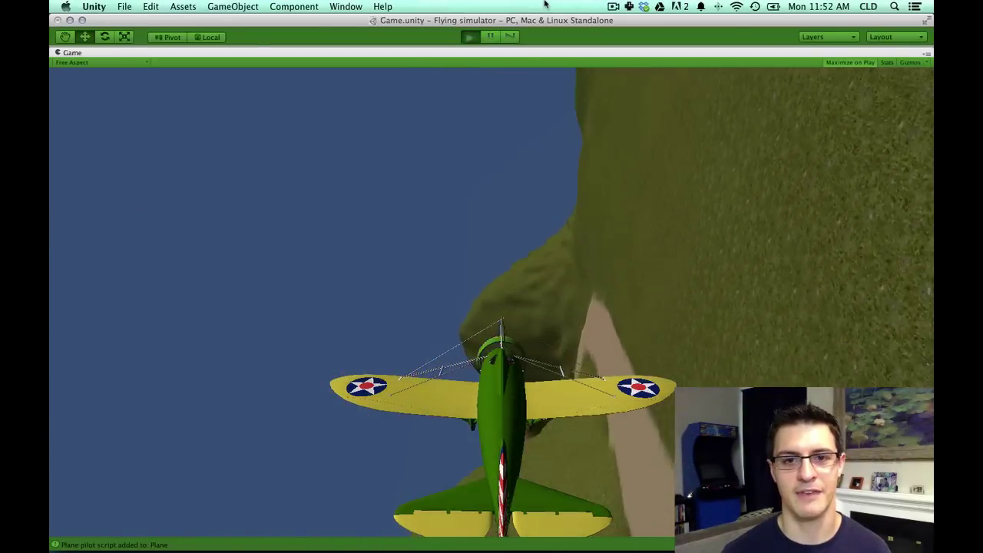
pyautogui.press('Up')
pyautogui.press('Left')
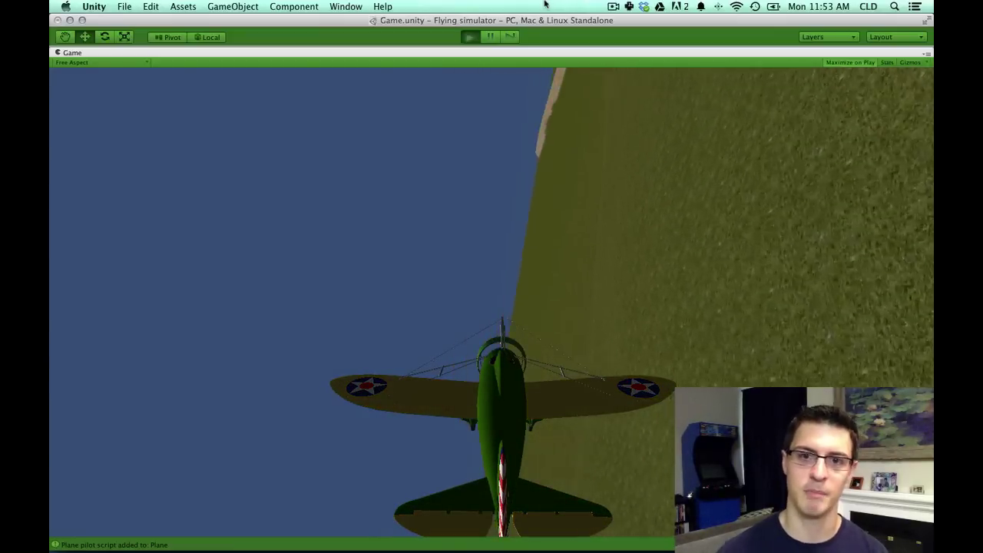
pyautogui.click(470, 36)
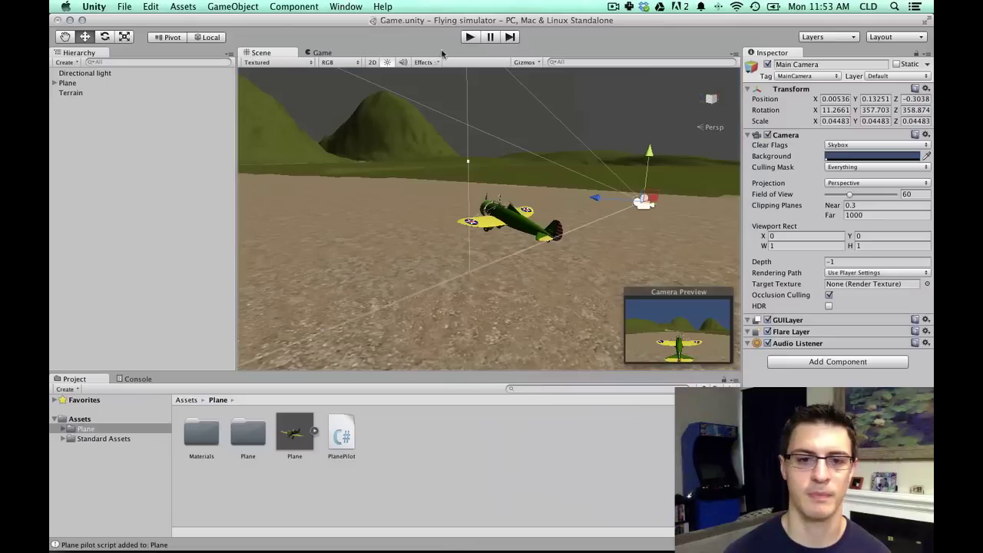
# Expand the Plane object in the hierarchy and look through its child parts for the nested Main Camera
pyautogui.click(116, 83)
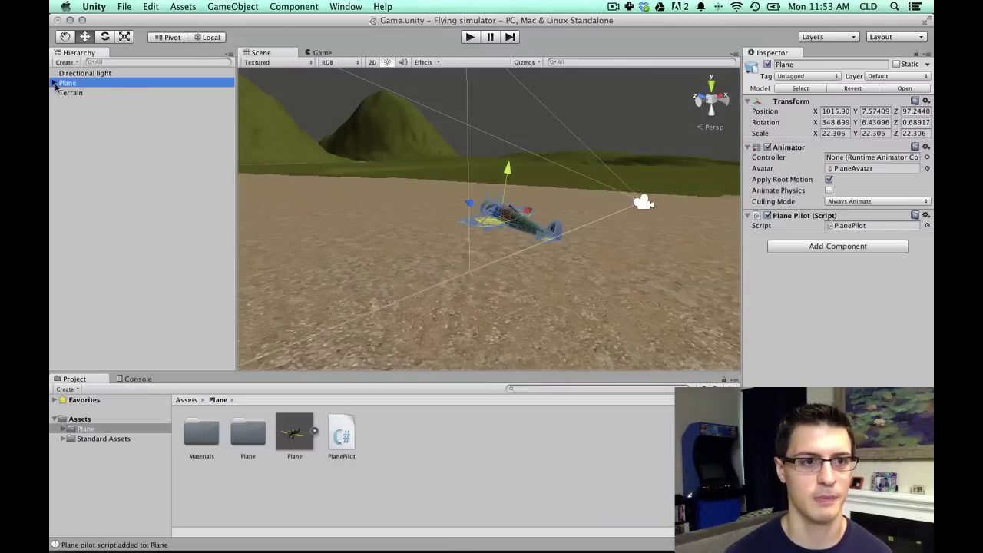
pyautogui.click(55, 83)
pyautogui.click(65, 132)
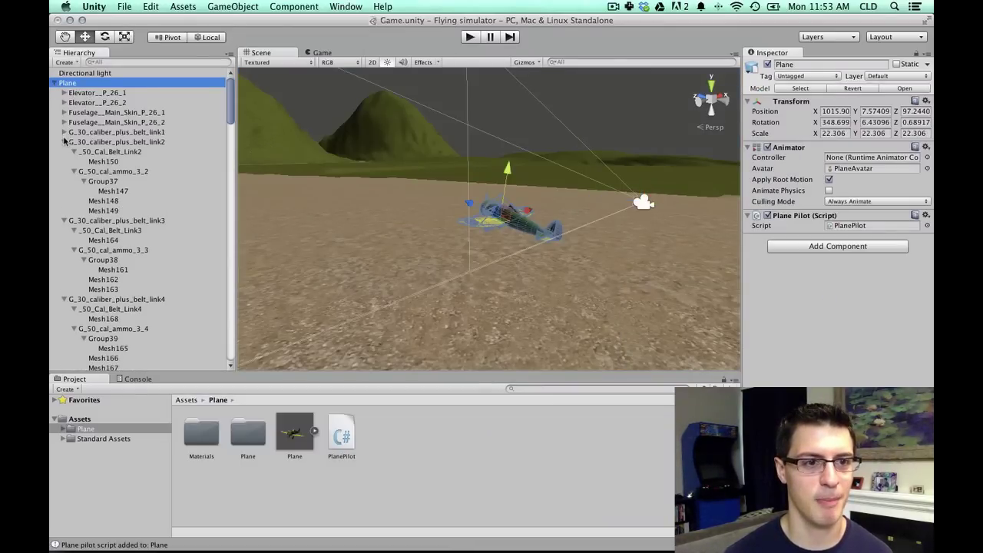
pyautogui.scroll(-15, 72, 160)
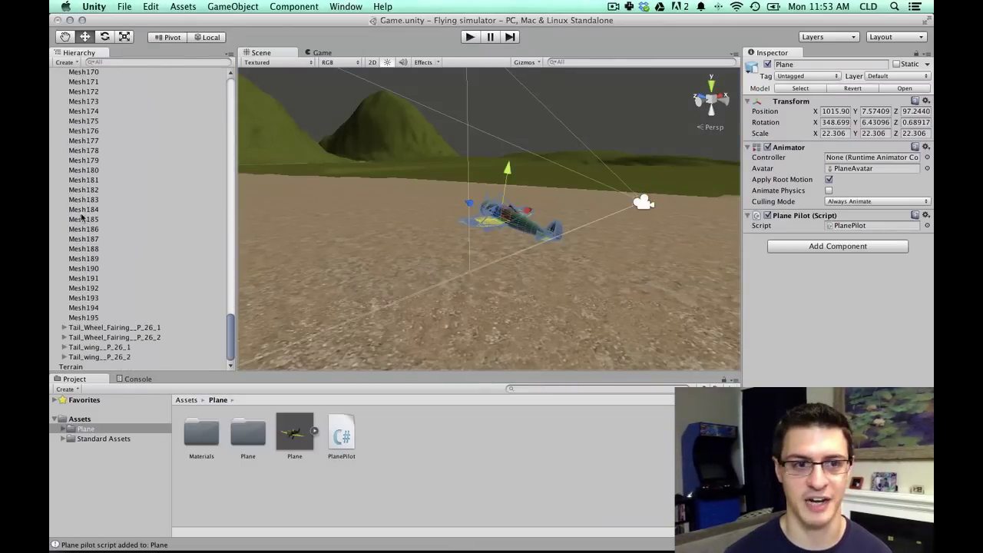
pyautogui.scroll(8, 90, 285)
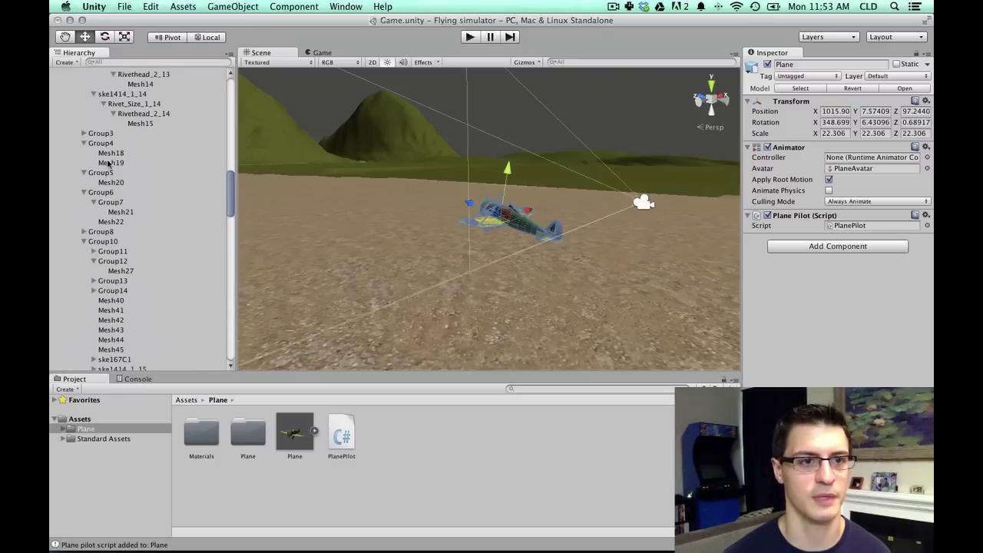
pyautogui.scroll(10, 109, 165)
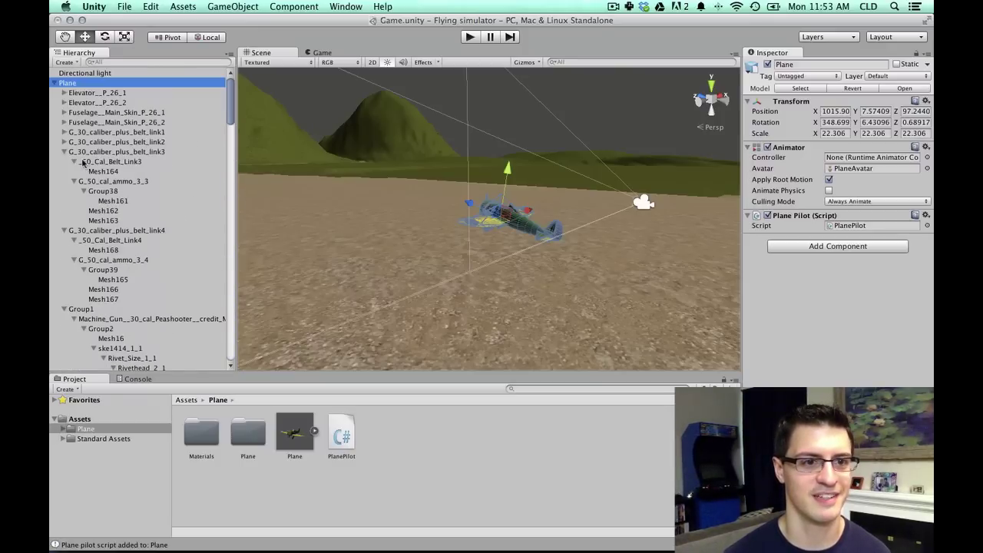
# Collapse the Plane's nested part groups, move the Main Camera out of the Plane to the scene's root level, and collapse the Plane
pyautogui.click(64, 152)
pyautogui.click(64, 162)
pyautogui.click(64, 171)
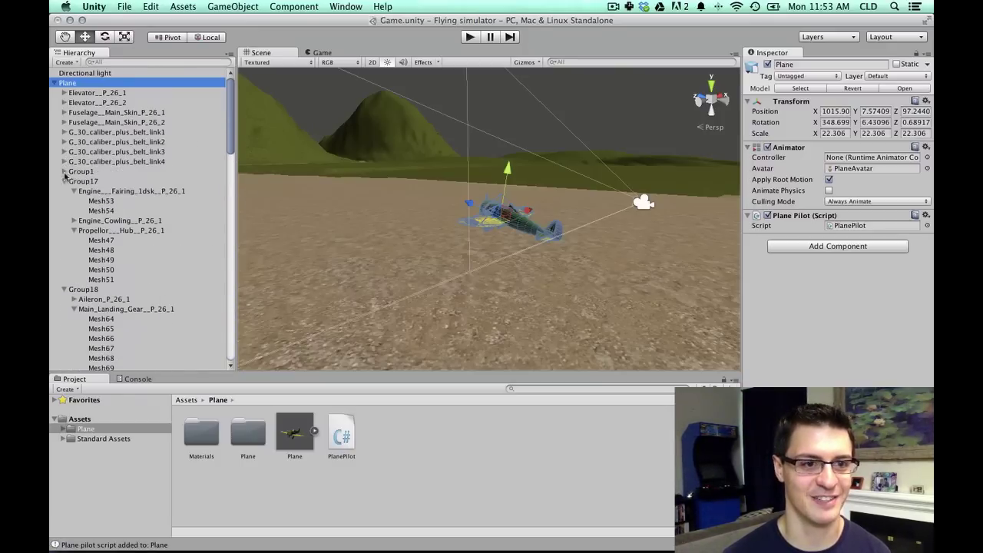
pyautogui.click(64, 181)
pyautogui.click(64, 191)
pyautogui.click(64, 200)
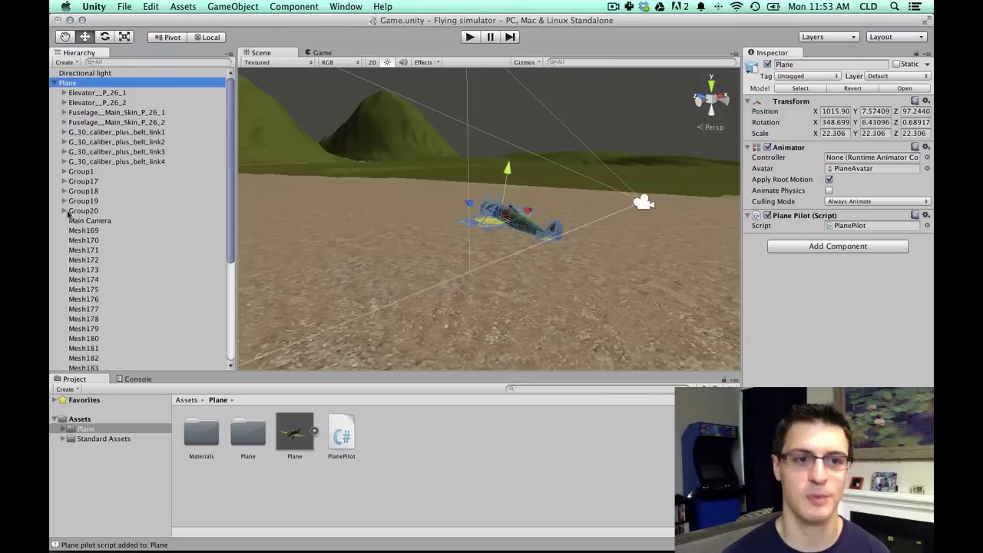
pyautogui.moveTo(73, 223); pyautogui.dragTo(68, 78)
pyautogui.click(55, 92)
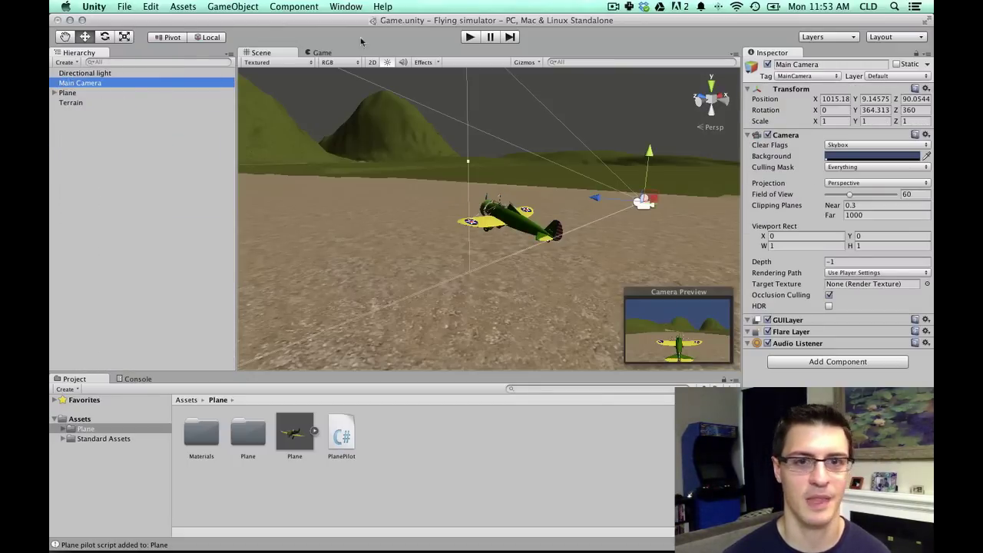
# Run the game with the detached camera to watch the plane fly away, and stop the run
pyautogui.click(468, 36)
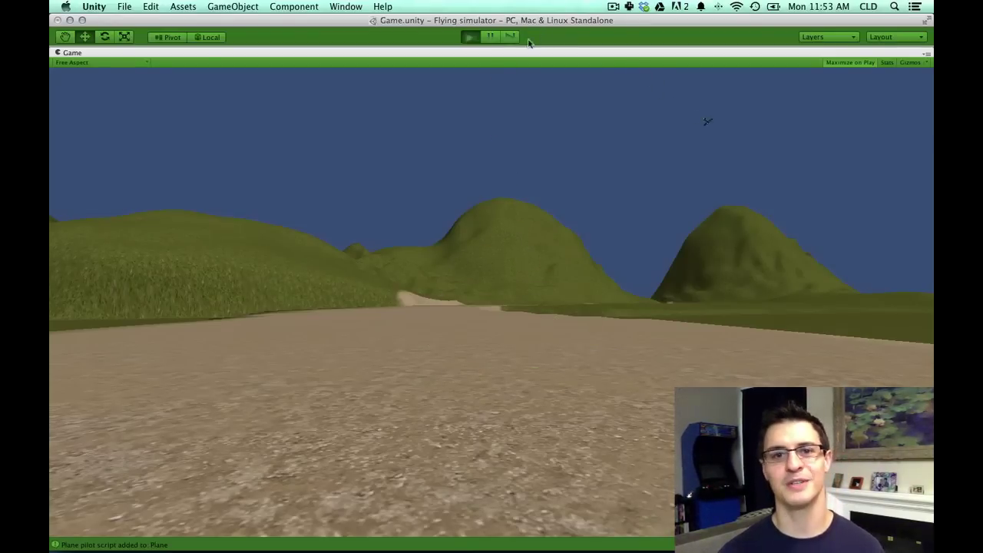
pyautogui.click(469, 36)
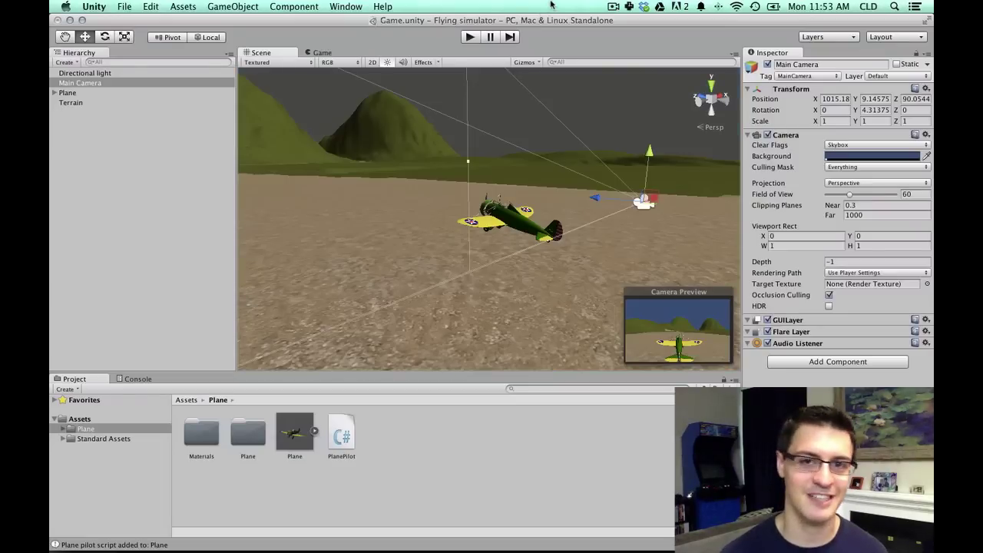